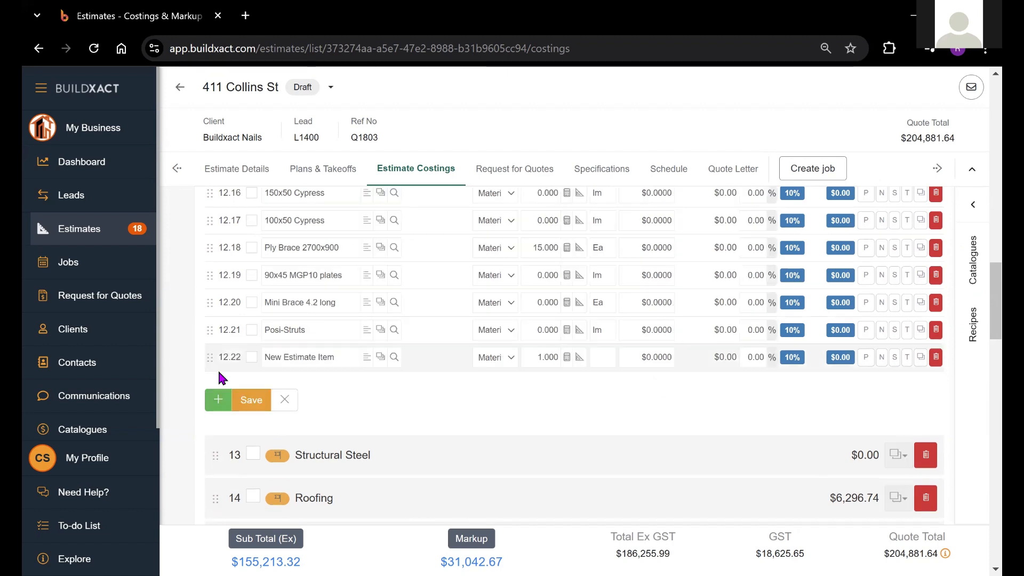
Step: Fill new estimate item 12.22 with the catalogue item 90x45mm MGP10 - Base plate, found by searching "90x45mm", and set its unit to lm
{"action": "type", "text": "90x45mm"}
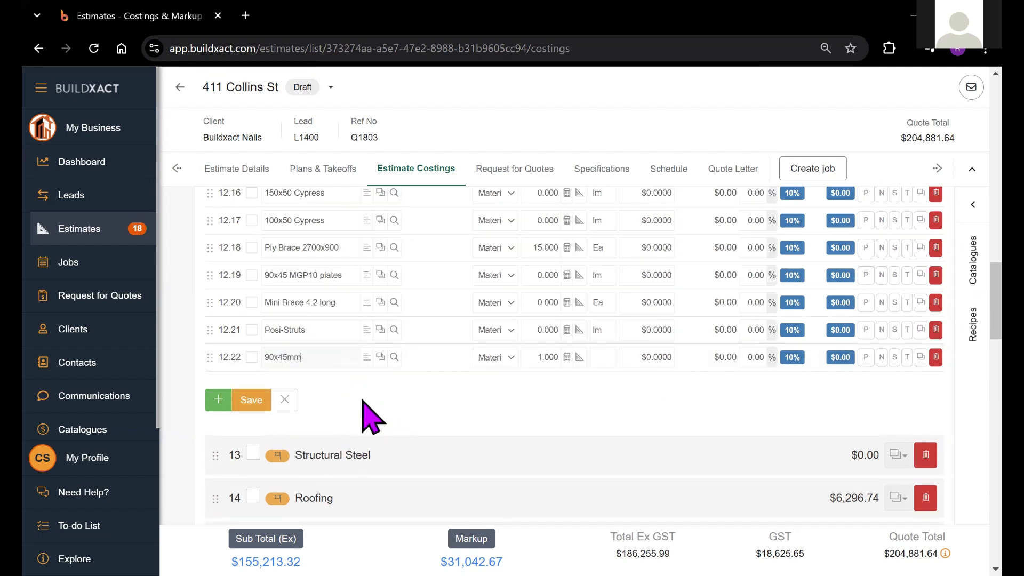
{"action": "left_click", "coordinate": [393, 357]}
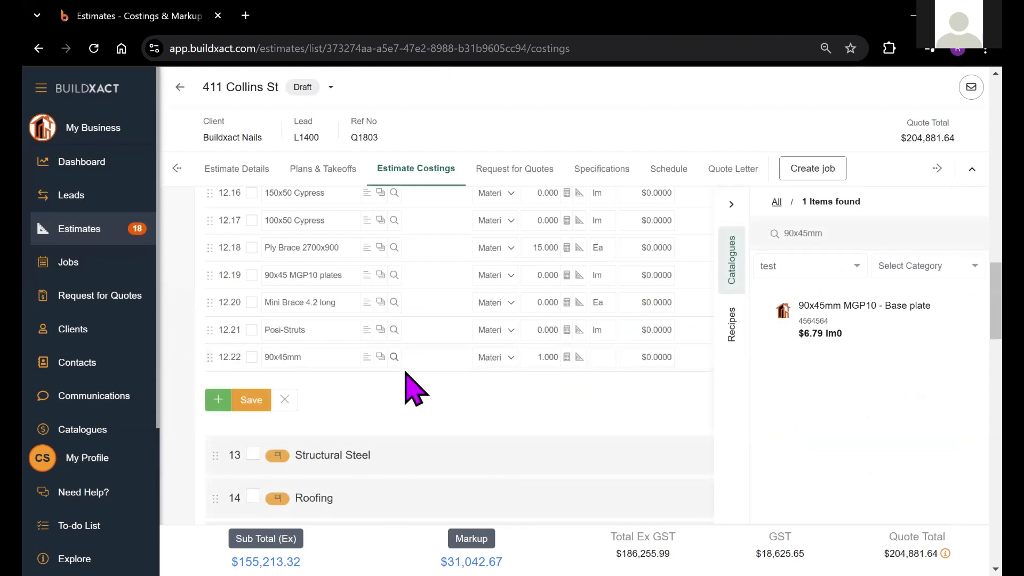
{"action": "left_click", "coordinate": [835, 325]}
{"action": "left_click", "coordinate": [613, 356]}
{"action": "key", "text": "BackSpace"}
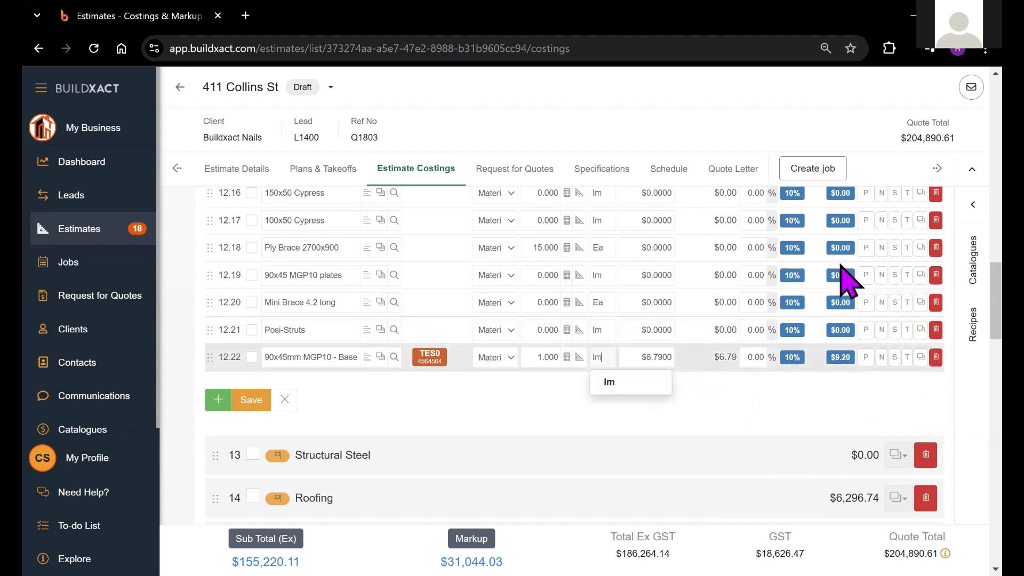
{"action": "left_click", "coordinate": [553, 391]}
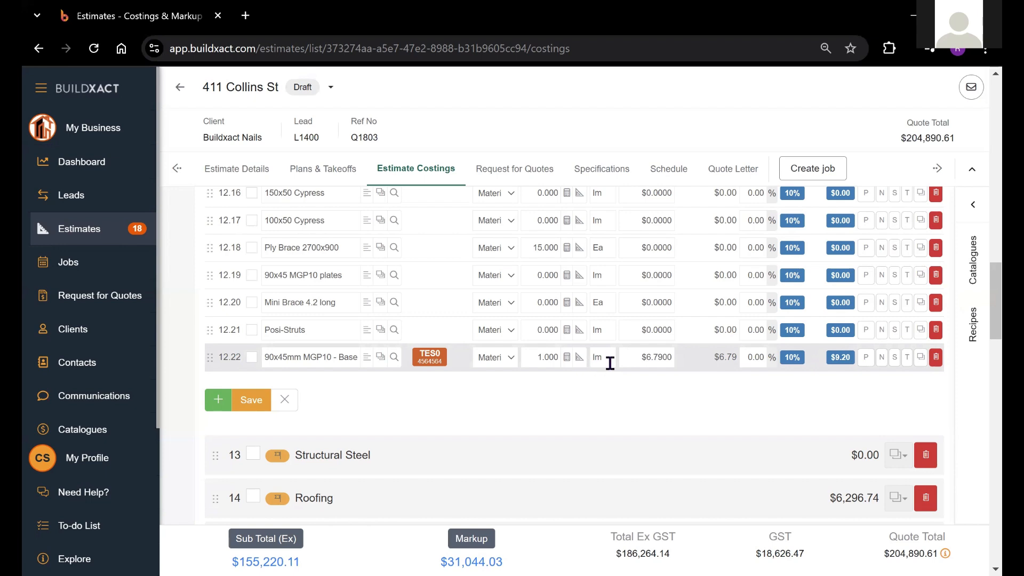
Step: Open the plan takeoff for the 90x45mm MGP10 - Base plate item on the Floor Plan
{"action": "left_click", "coordinate": [579, 358]}
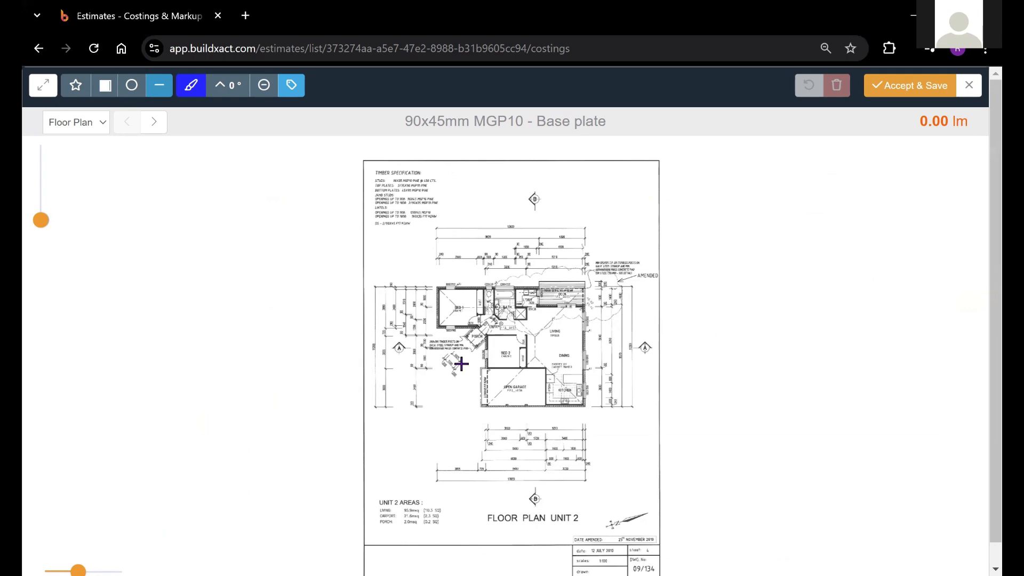
{"action": "left_click_drag", "start_coordinate": [43, 219], "coordinate": [46, 219]}
{"action": "left_click_drag", "start_coordinate": [373, 222], "coordinate": [347, 333]}
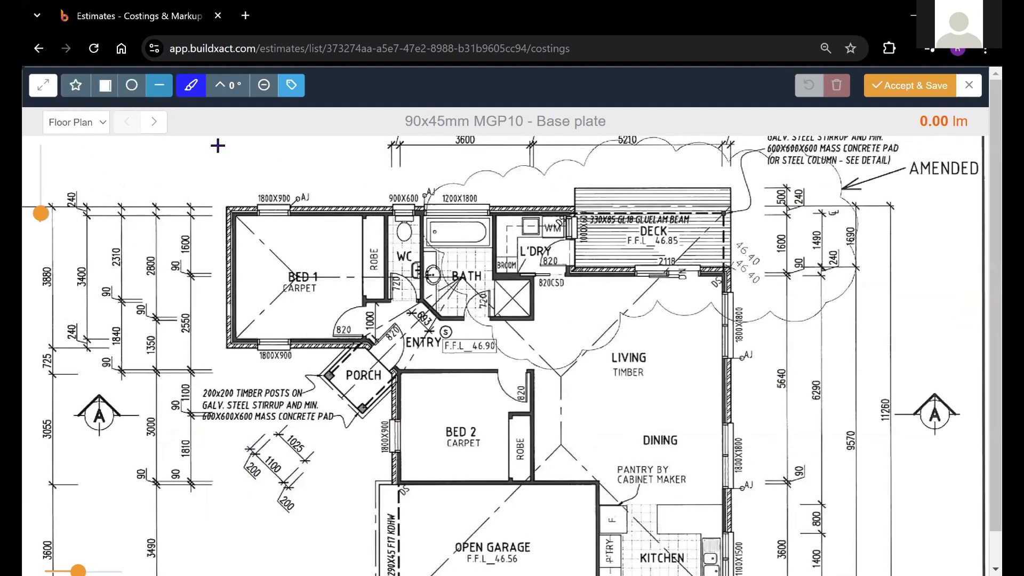
Step: Draw a rectangle around the walls of Bed 1 with a perimeter of about 15.21 lm
{"action": "left_click", "coordinate": [76, 86]}
{"action": "left_click", "coordinate": [107, 87]}
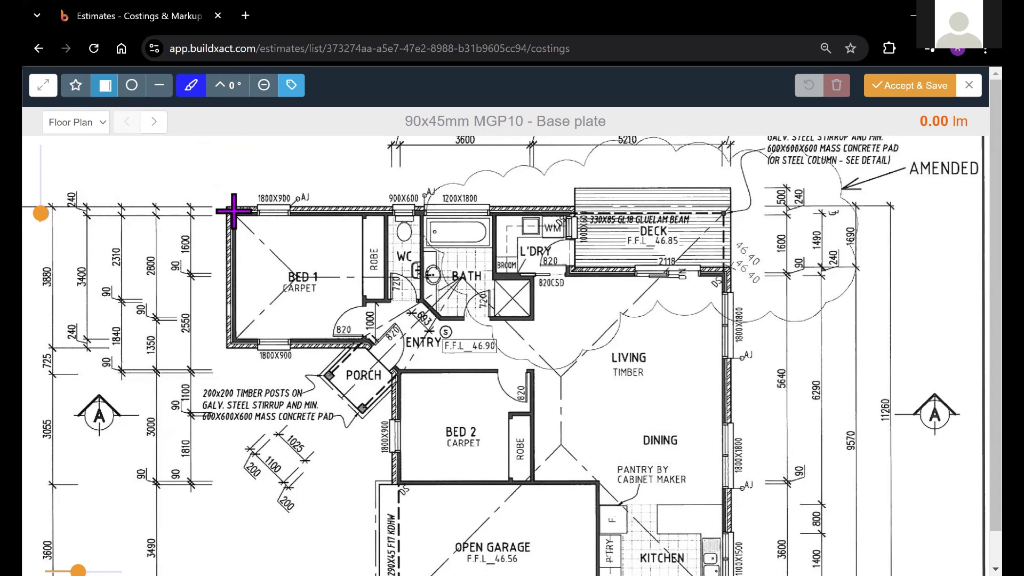
{"action": "left_click_drag", "start_coordinate": [234, 211], "coordinate": [379, 343]}
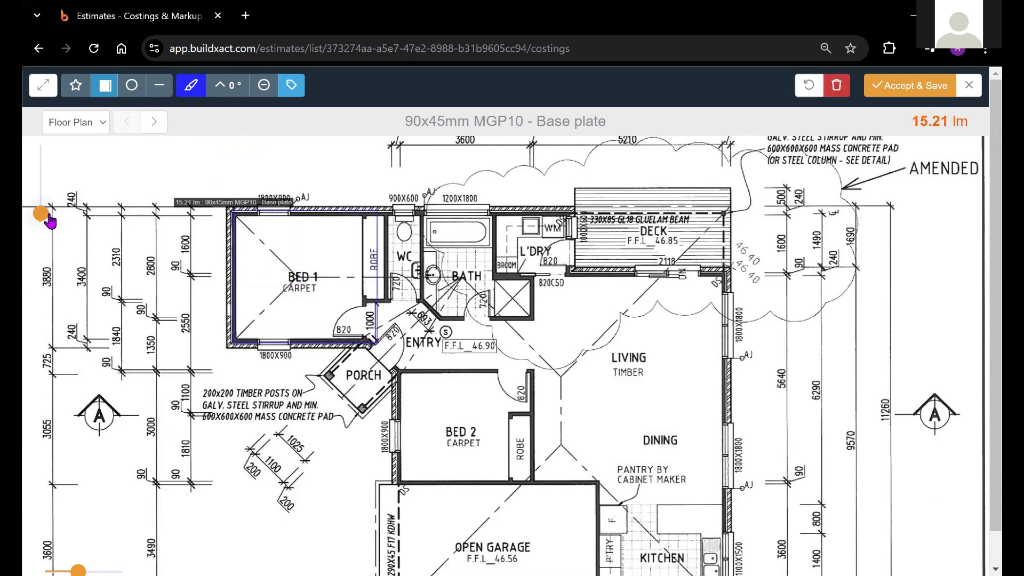
Step: Draw a circle over the bath, entry and living area with a circumference of about 14.22 lm
{"action": "left_click", "coordinate": [43, 213]}
{"action": "left_click", "coordinate": [46, 206]}
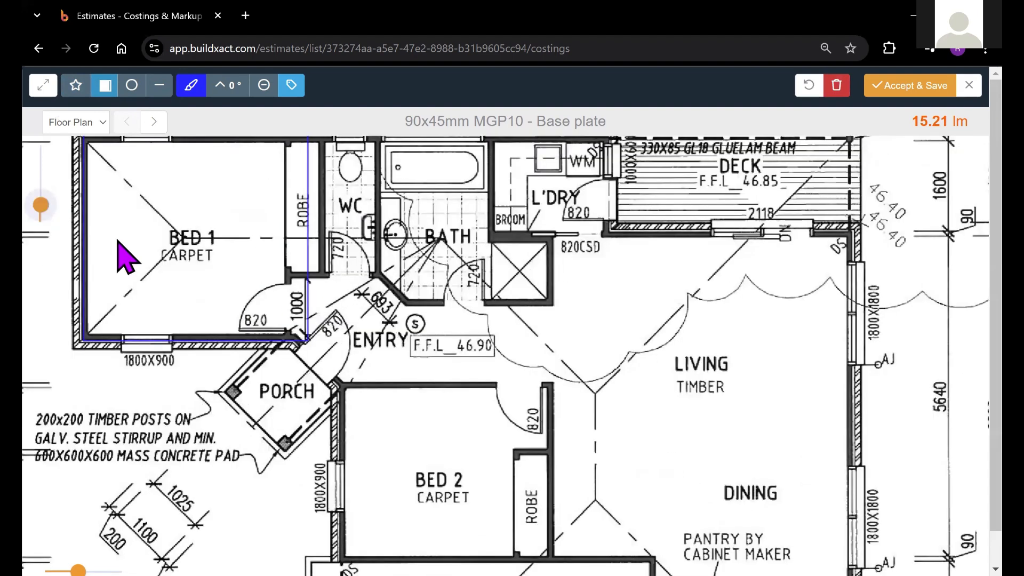
{"action": "left_click_drag", "start_coordinate": [314, 241], "coordinate": [404, 312]}
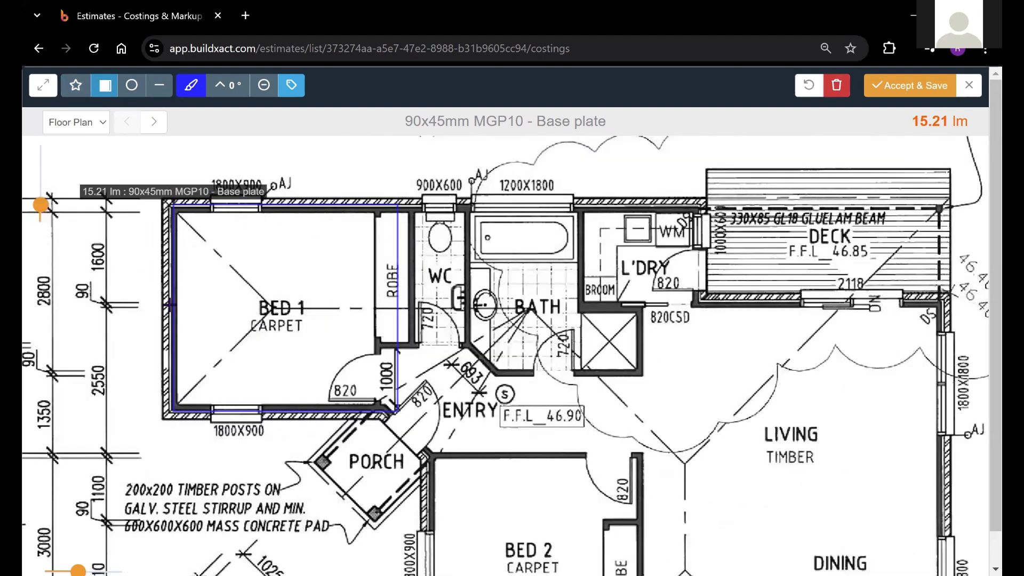
{"action": "left_click_drag", "start_coordinate": [641, 420], "coordinate": [605, 399]}
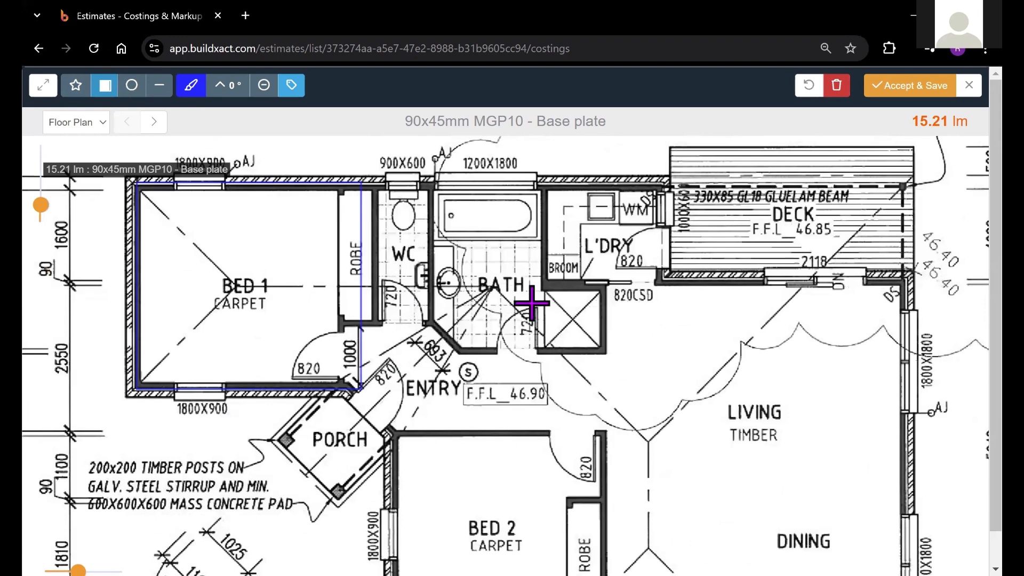
{"action": "left_click_drag", "start_coordinate": [424, 241], "coordinate": [702, 475]}
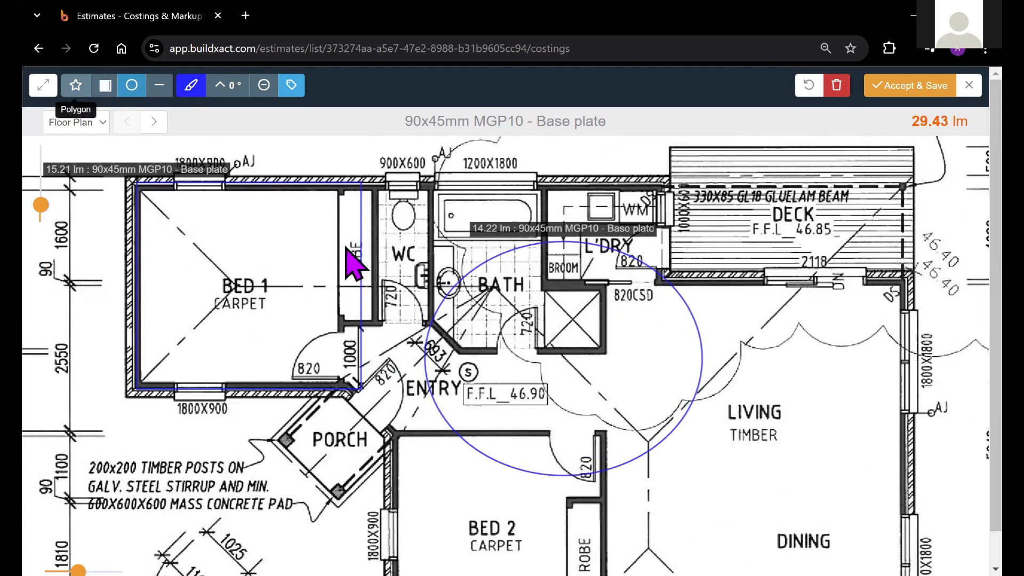
Step: Draw a diagonal line about 4.02 lm long across the living room and toggle the measurement labels off and on
{"action": "left_click", "coordinate": [160, 86]}
{"action": "left_click_drag", "start_coordinate": [830, 314], "coordinate": [714, 512]}
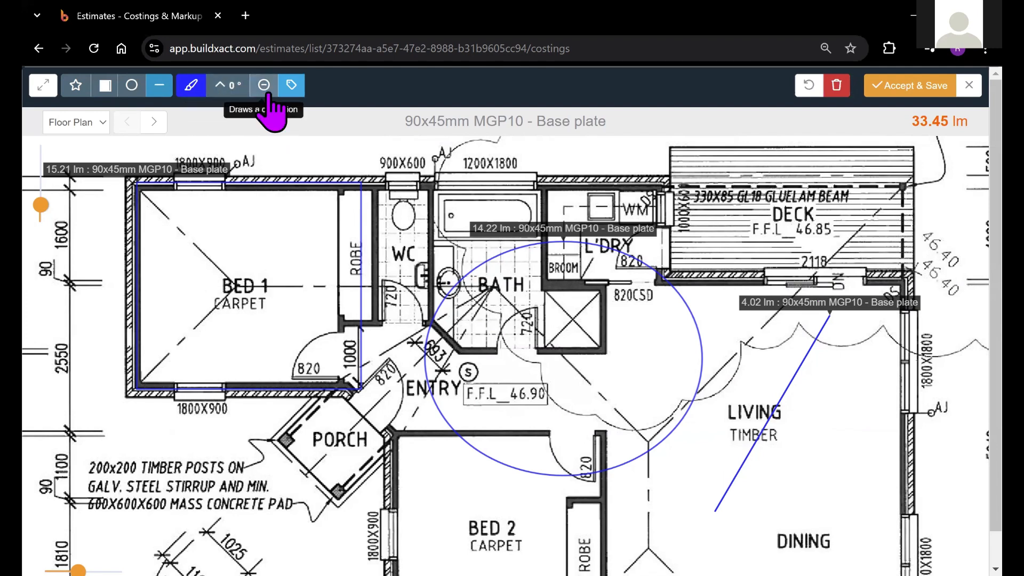
{"action": "left_click", "coordinate": [292, 86]}
{"action": "left_click", "coordinate": [293, 87]}
{"action": "left_click", "coordinate": [293, 86]}
{"action": "left_click", "coordinate": [292, 86]}
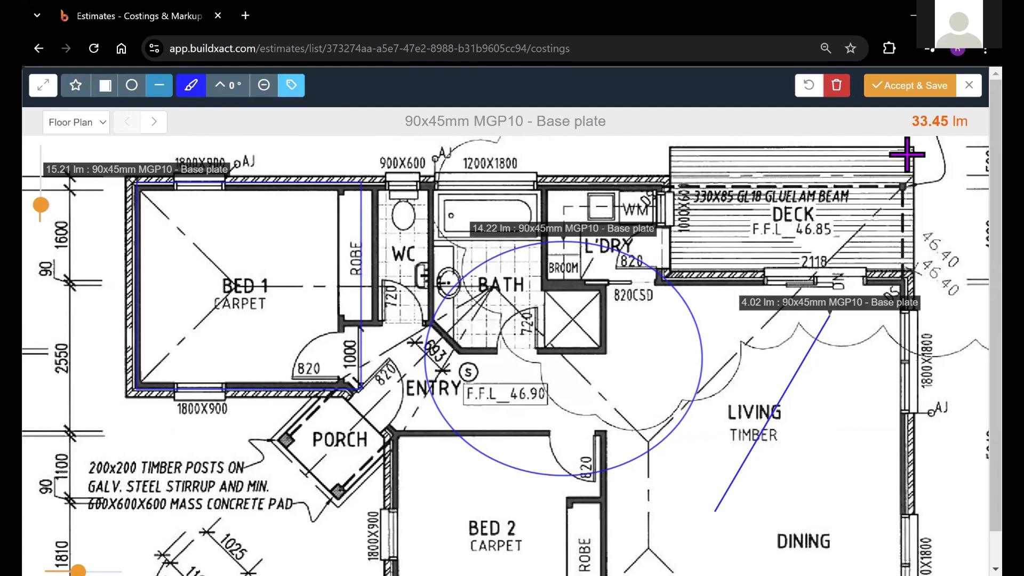
Step: Remove all drawings from the floor plan
{"action": "left_click", "coordinate": [836, 94]}
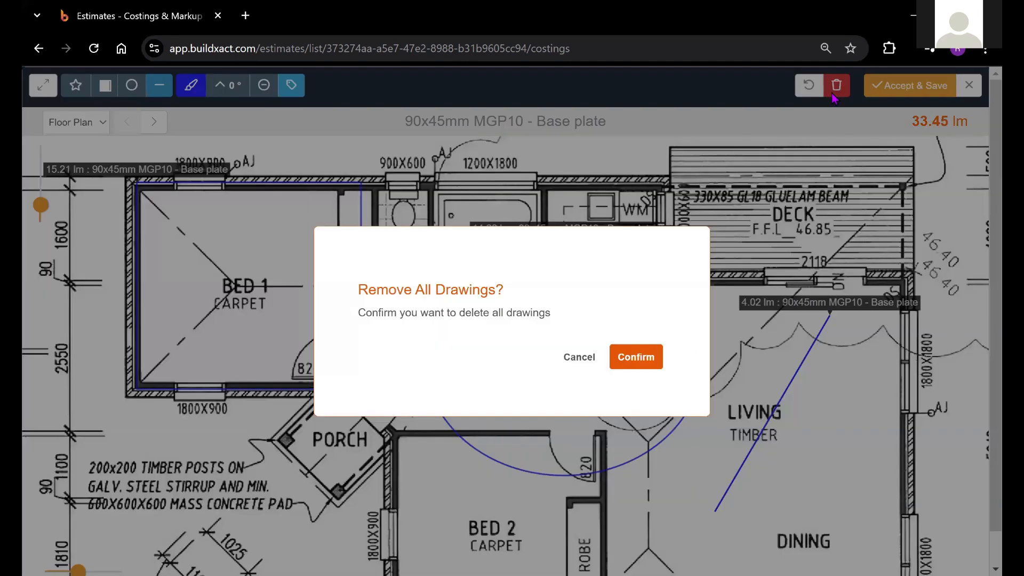
{"action": "left_click", "coordinate": [645, 363]}
{"action": "left_click_drag", "start_coordinate": [469, 275], "coordinate": [526, 269]}
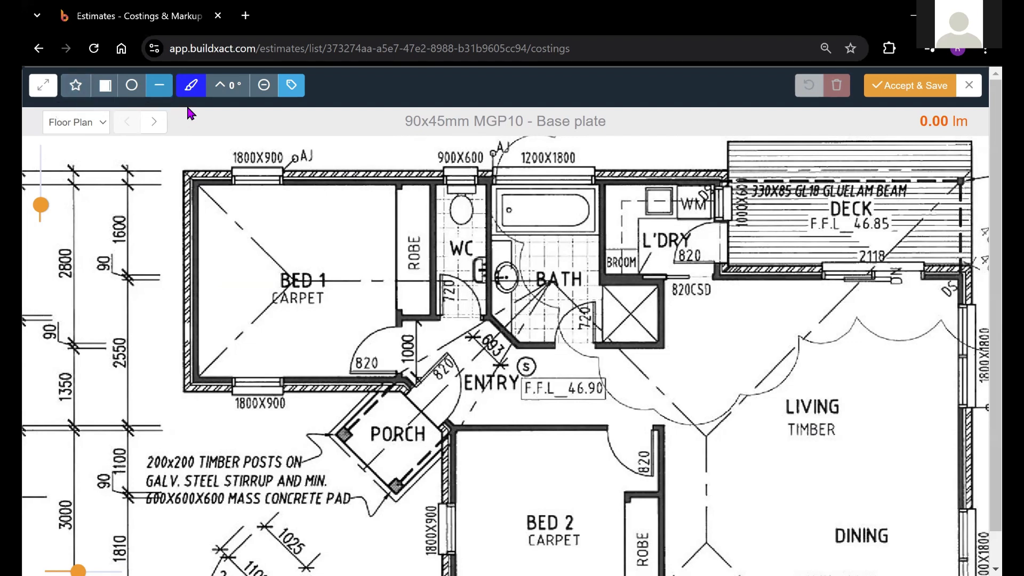
Step: Set the drawing colour to red
{"action": "left_click", "coordinate": [192, 86]}
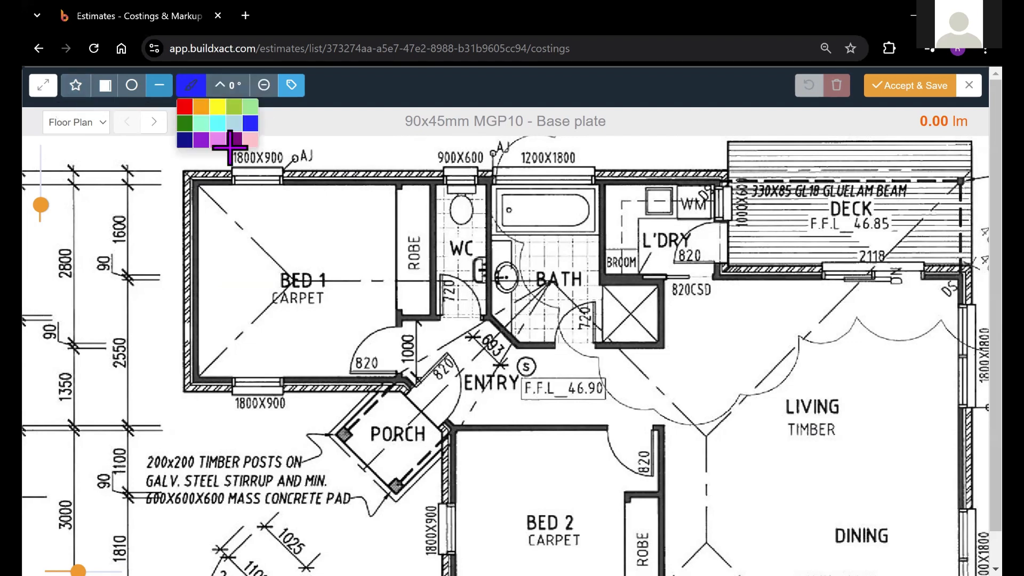
{"action": "left_click", "coordinate": [184, 107]}
{"action": "left_click_drag", "start_coordinate": [331, 272], "coordinate": [288, 263]}
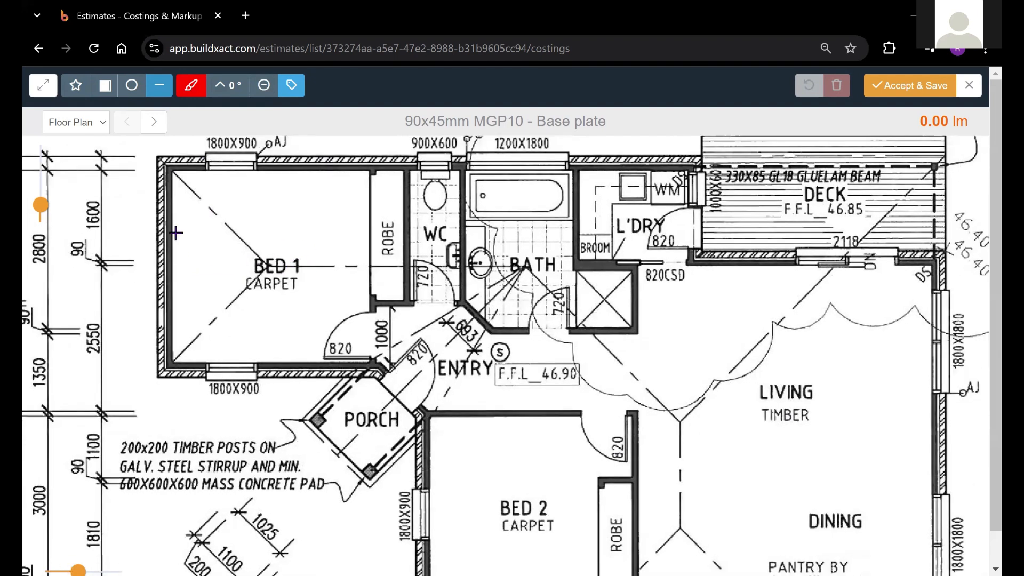
Step: Start a polygon at Bed 1's upper-left corner and trace the external walls past the laundry, along the deck and down the living room side
{"action": "left_click", "coordinate": [76, 90]}
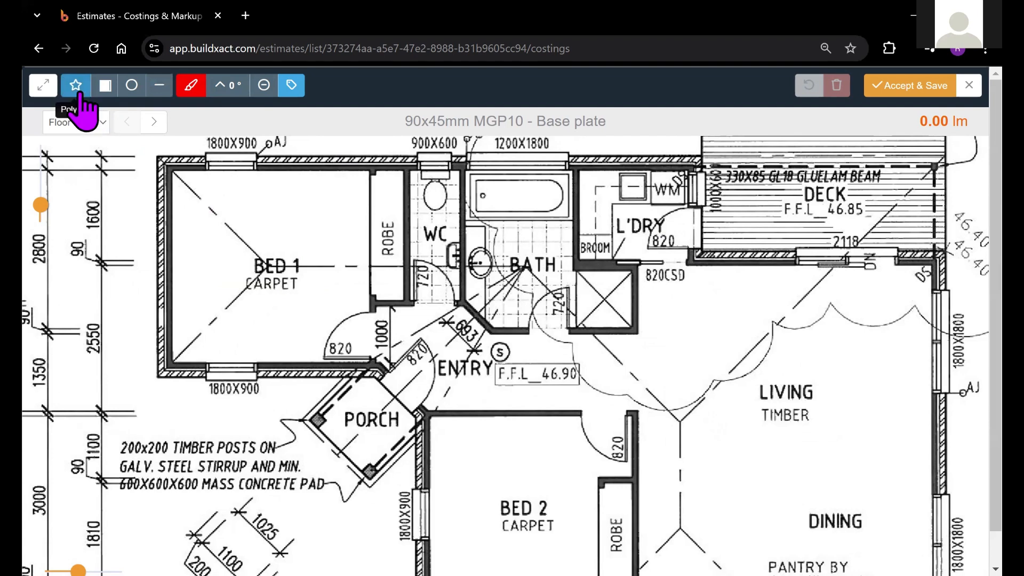
{"action": "left_click_drag", "start_coordinate": [334, 269], "coordinate": [330, 274]}
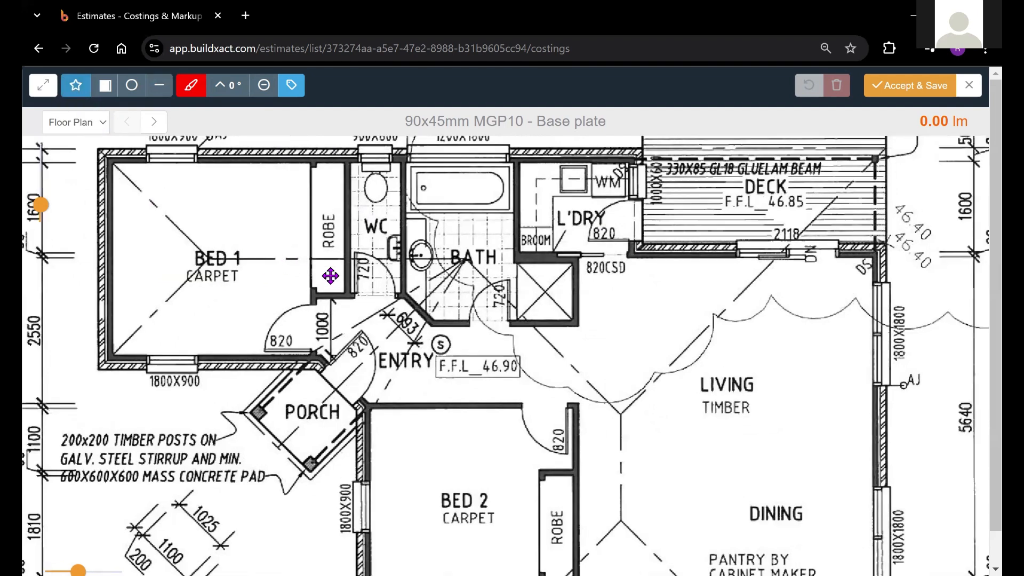
{"action": "left_click_drag", "start_coordinate": [136, 194], "coordinate": [152, 215]}
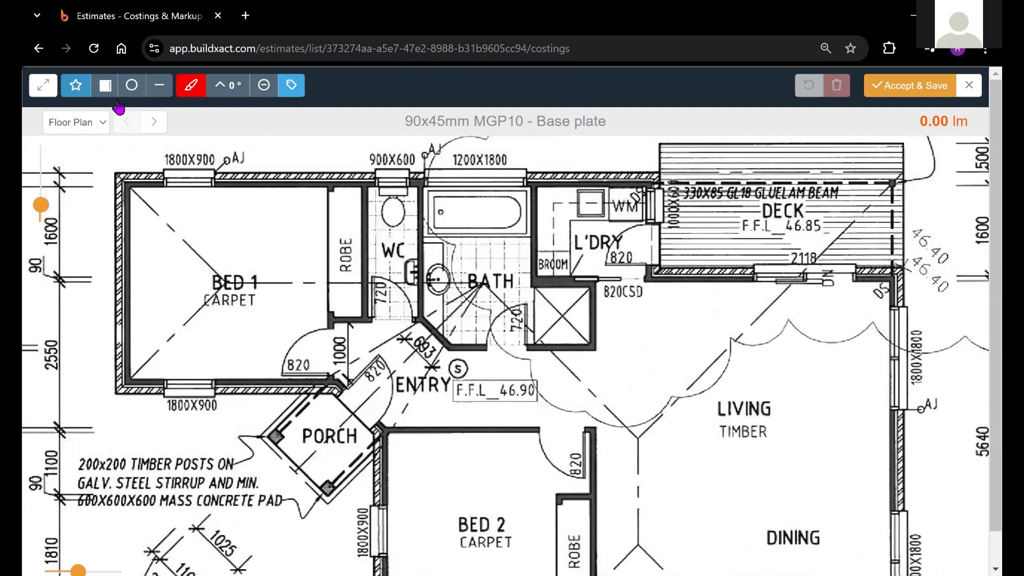
{"action": "left_click", "coordinate": [123, 179]}
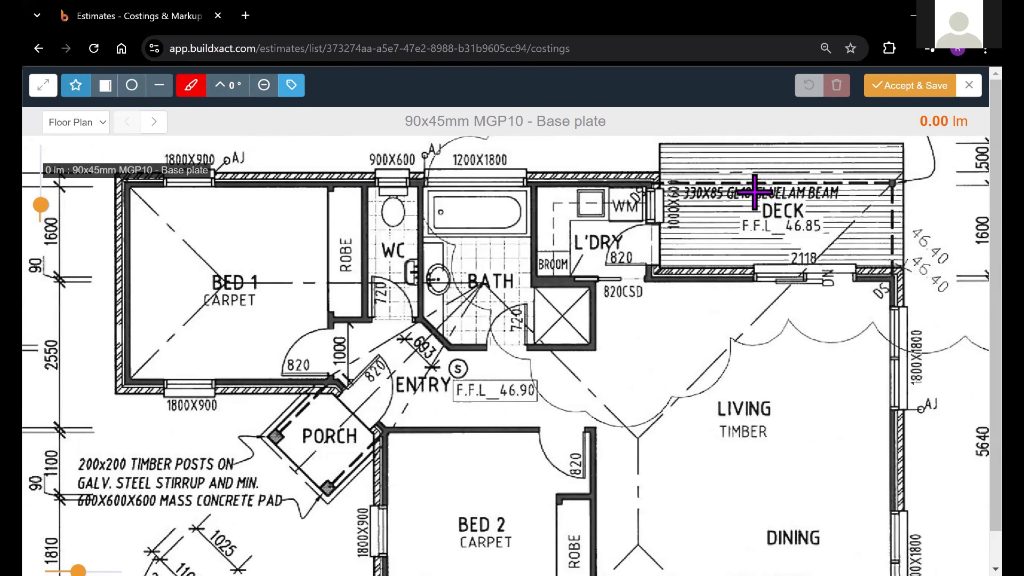
{"action": "left_click", "coordinate": [658, 184]}
{"action": "left_click", "coordinate": [656, 277]}
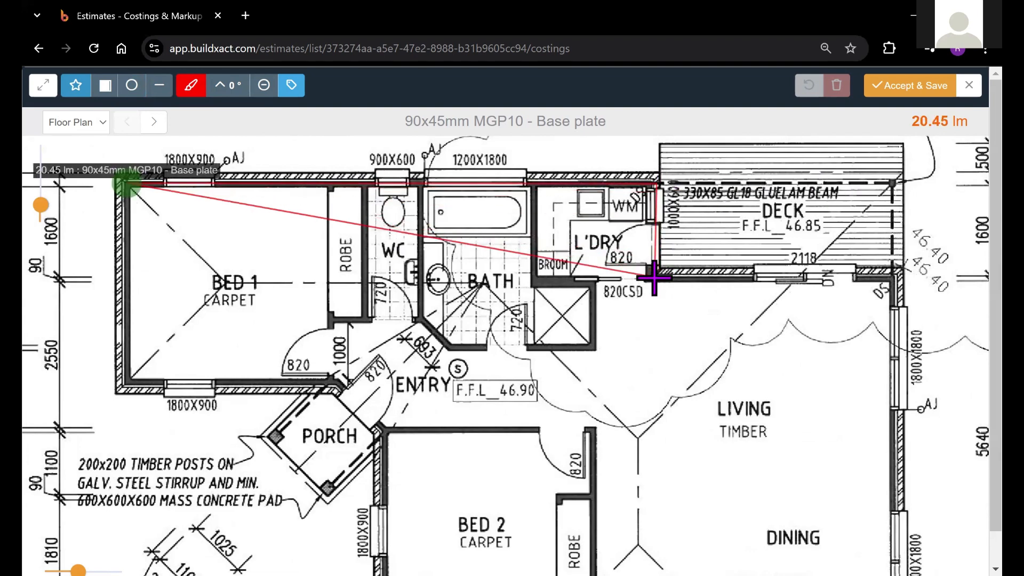
{"action": "left_click", "coordinate": [894, 278]}
{"action": "left_click", "coordinate": [896, 459]}
Step: Continue the polygon around the kitchen's outer corners and along the garage's internal walls to Bed 2's lower-left corner
{"action": "left_click_drag", "start_coordinate": [858, 231], "coordinate": [859, 241]}
{"action": "left_click_drag", "start_coordinate": [868, 405], "coordinate": [857, 325]}
{"action": "left_click", "coordinate": [845, 498]}
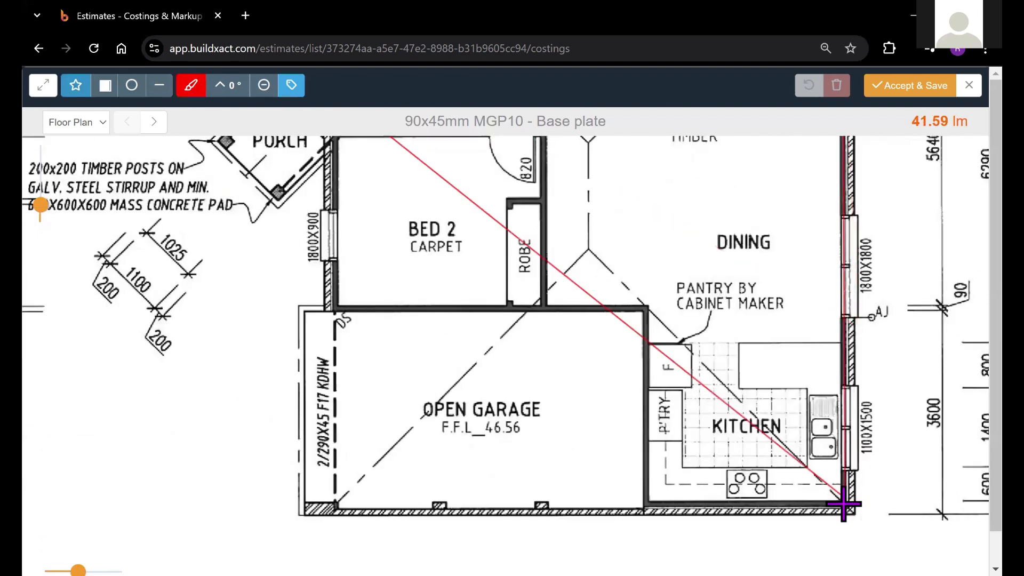
{"action": "left_click", "coordinate": [645, 501]}
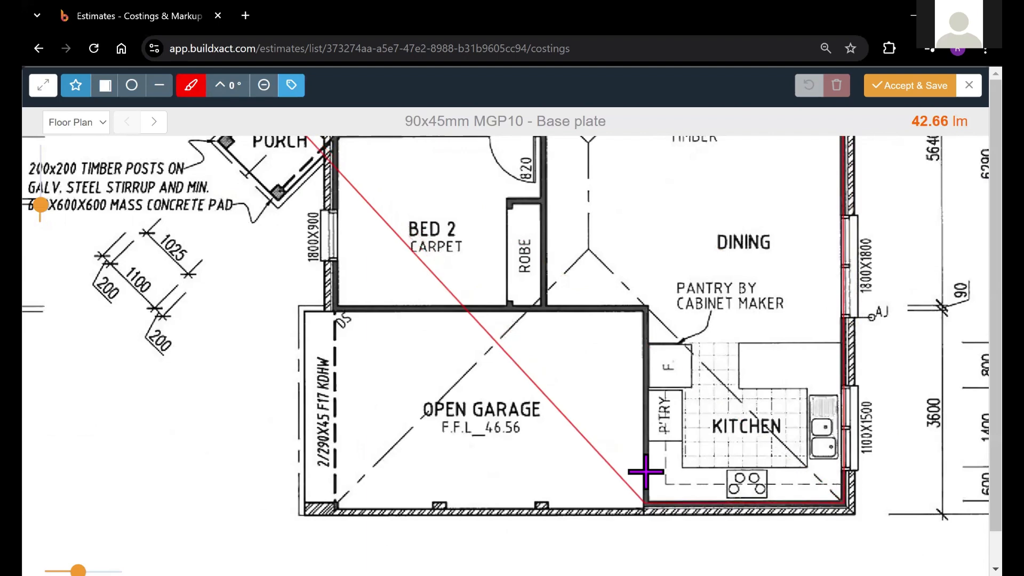
{"action": "left_click", "coordinate": [647, 308]}
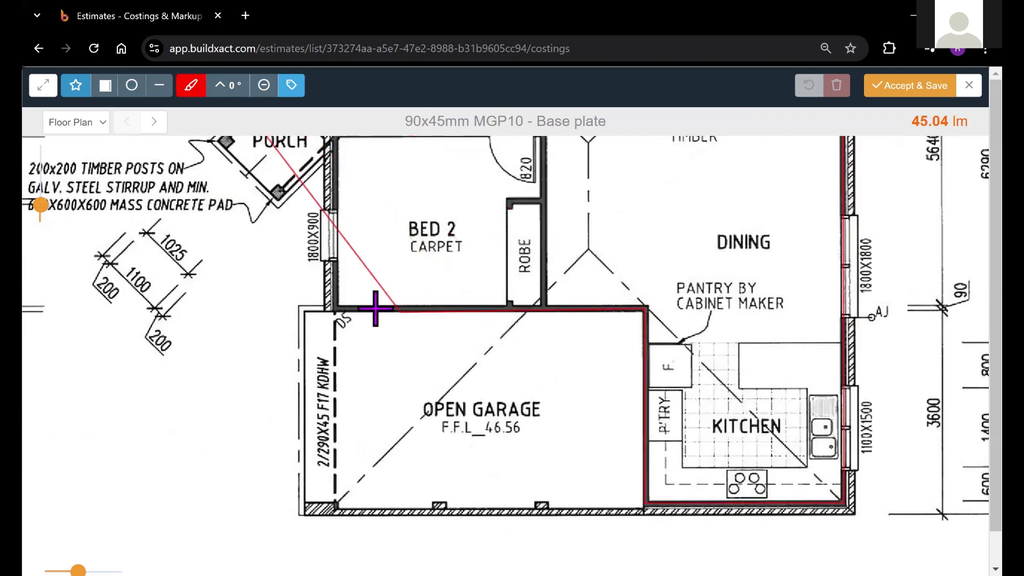
{"action": "left_click", "coordinate": [335, 308]}
Step: Trace the polygon up Bed 2's outer wall, across the entry and around Bed 1, closing it at the starting corner at about 48.18 lm
{"action": "left_click_drag", "start_coordinate": [325, 195], "coordinate": [440, 450]}
{"action": "left_click", "coordinate": [445, 387]}
{"action": "left_click", "coordinate": [401, 304]}
{"action": "left_click_drag", "start_coordinate": [209, 162], "coordinate": [216, 182]}
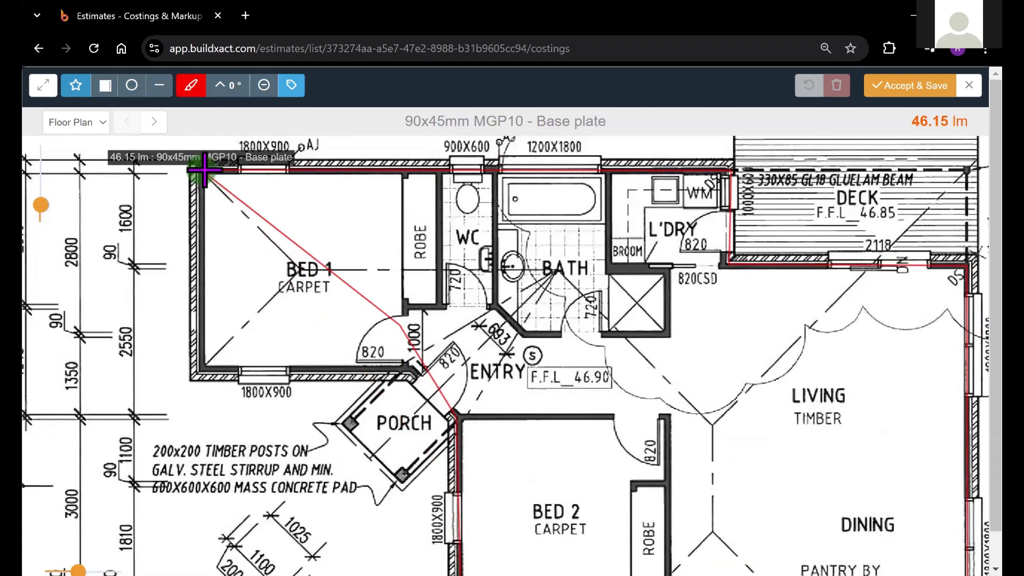
{"action": "left_click", "coordinate": [412, 369]}
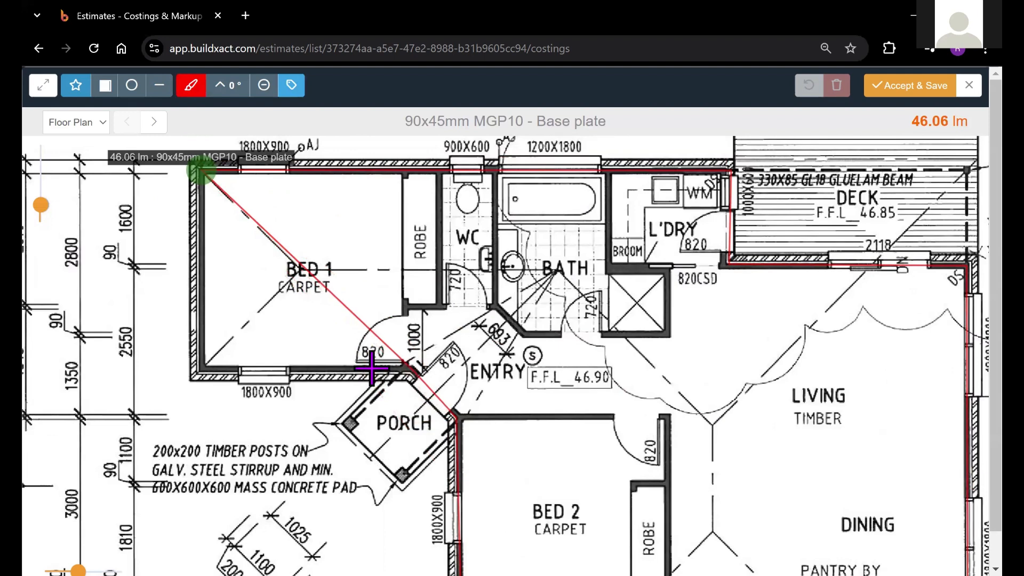
{"action": "left_click", "coordinate": [204, 368]}
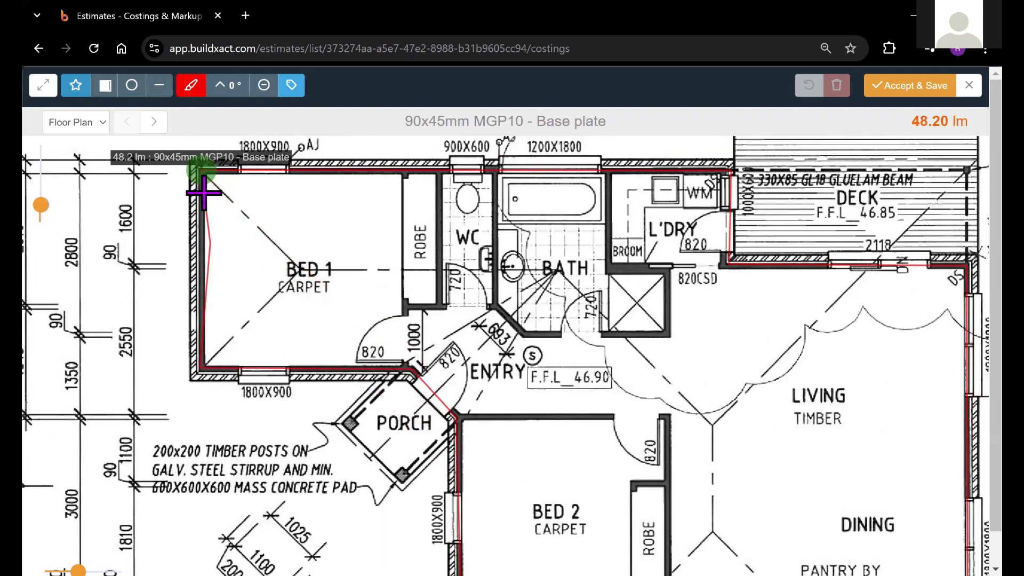
{"action": "left_click", "coordinate": [202, 170]}
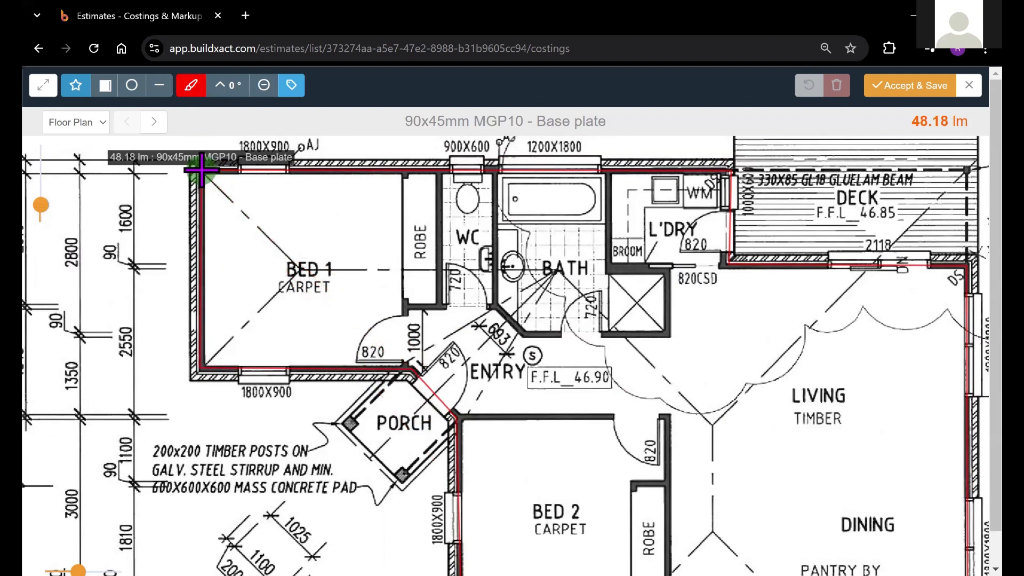
{"action": "left_click", "coordinate": [198, 170]}
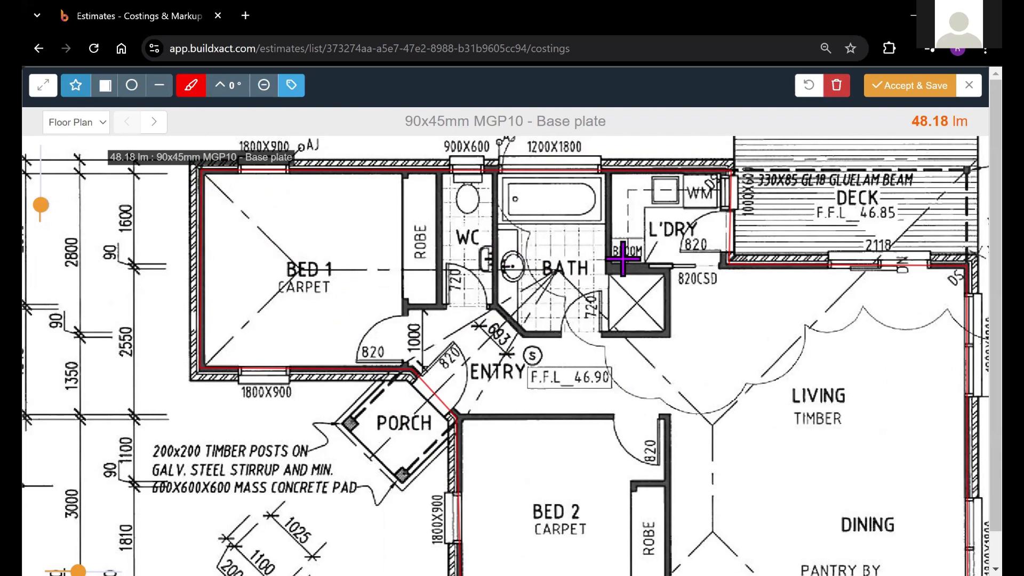
Step: Draw a line about 2.33 lm long on the wall between Bed 1's robe and the WC, and hide the measurement labels
{"action": "mouse_move", "coordinate": [473, 295]}
{"action": "left_mouse_down"}
{"action": "mouse_move", "coordinate": [464, 276]}
{"action": "mouse_move", "coordinate": [491, 288]}
{"action": "left_mouse_up"}
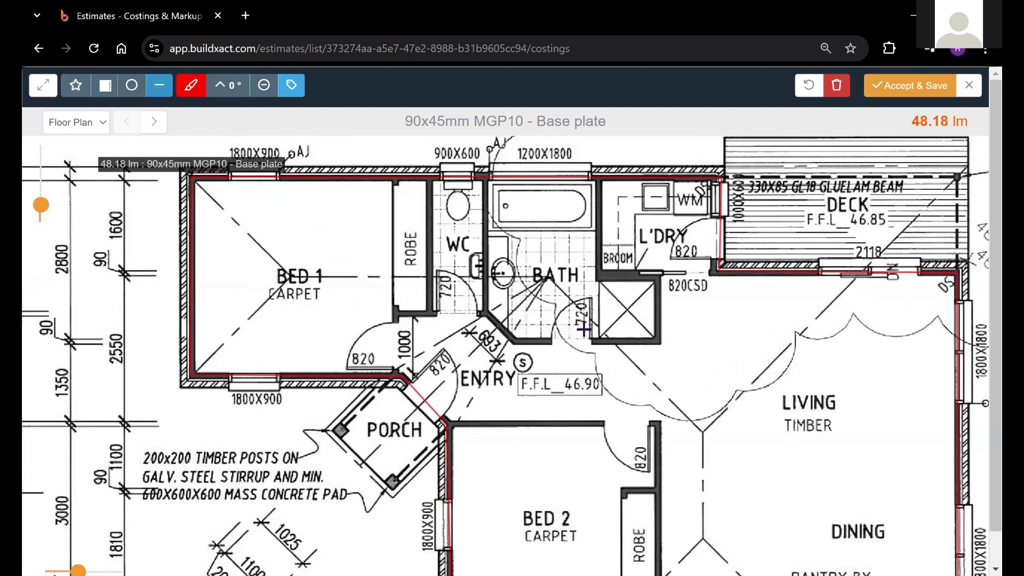
{"action": "left_click_drag", "start_coordinate": [494, 273], "coordinate": [457, 270]}
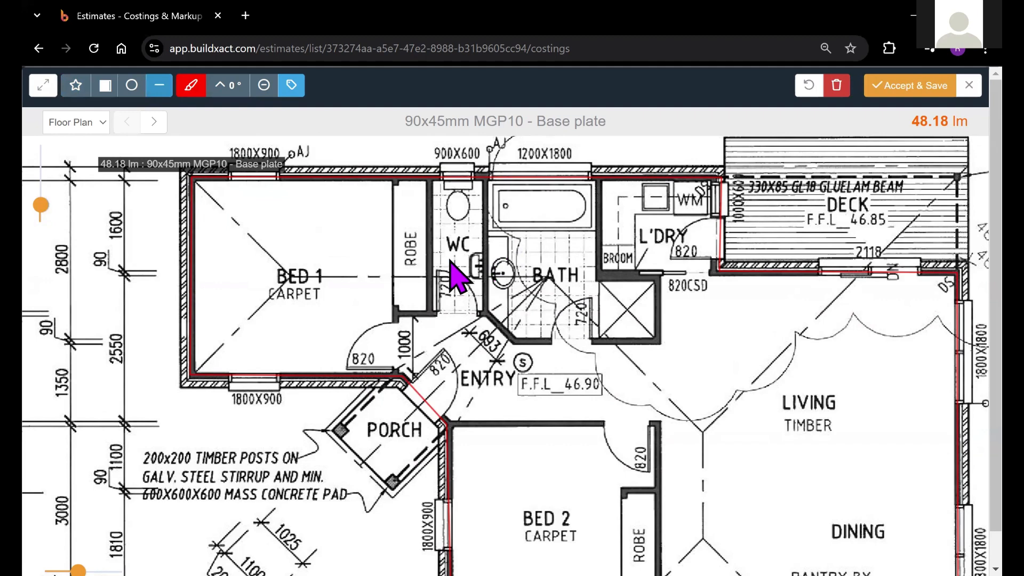
{"action": "left_click", "coordinate": [395, 182]}
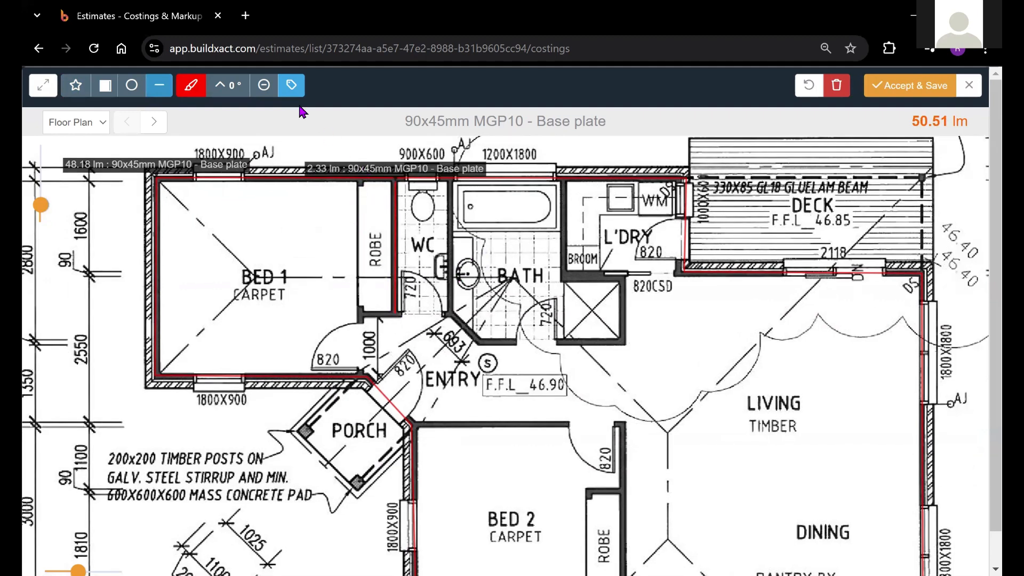
{"action": "left_click", "coordinate": [291, 85]}
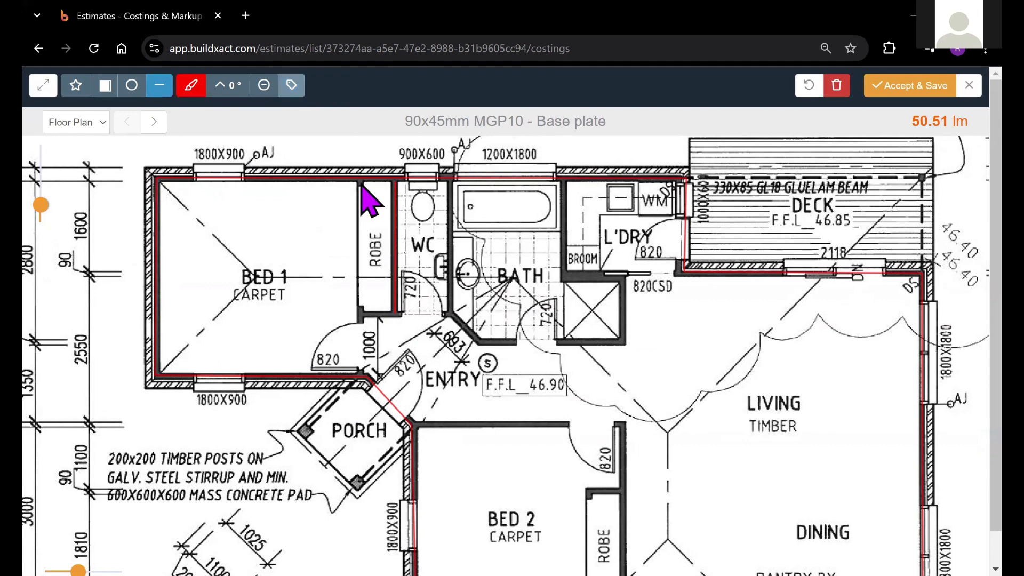
Step: Trace the wall between Bed 1 and its robe down past the door, and the wall across the robe and WC fronts
{"action": "left_click", "coordinate": [358, 379]}
{"action": "left_click", "coordinate": [359, 316]}
{"action": "left_click", "coordinate": [450, 315]}
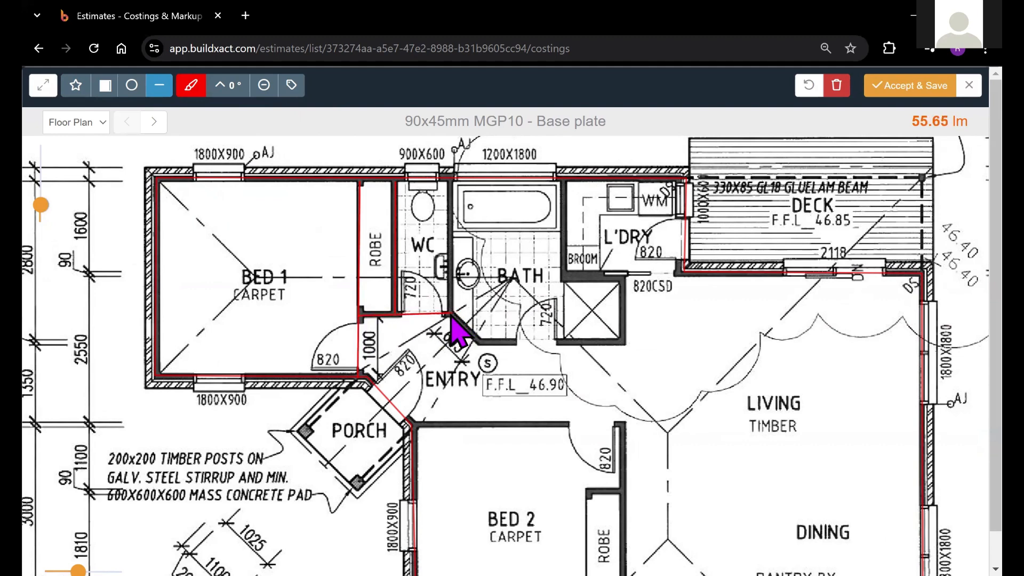
Step: Trace the wall between the WC and bath, continuing along the bath's angled corner and its entry-side wall
{"action": "left_click", "coordinate": [451, 182]}
{"action": "left_click", "coordinate": [452, 316]}
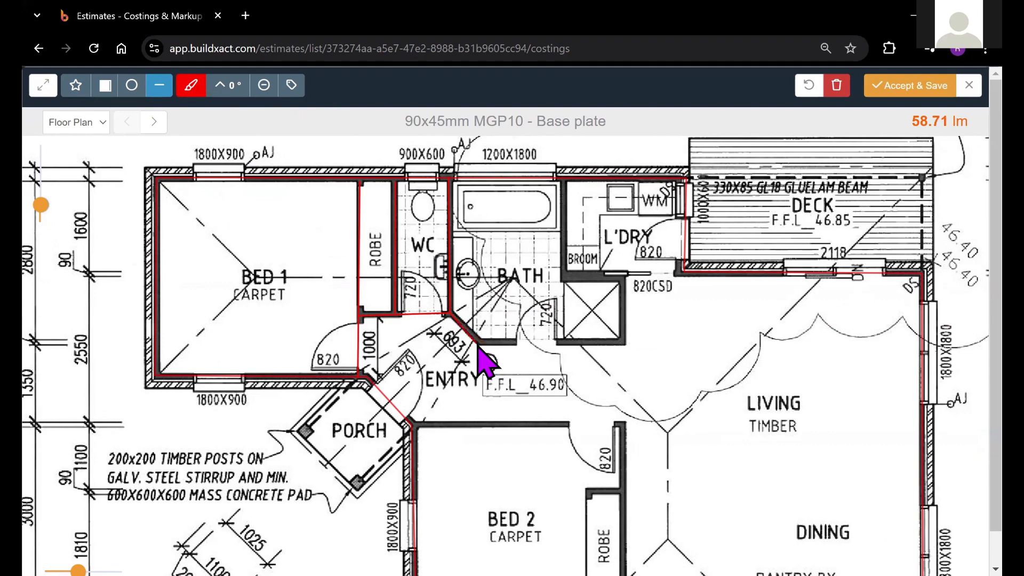
{"action": "left_click", "coordinate": [477, 343]}
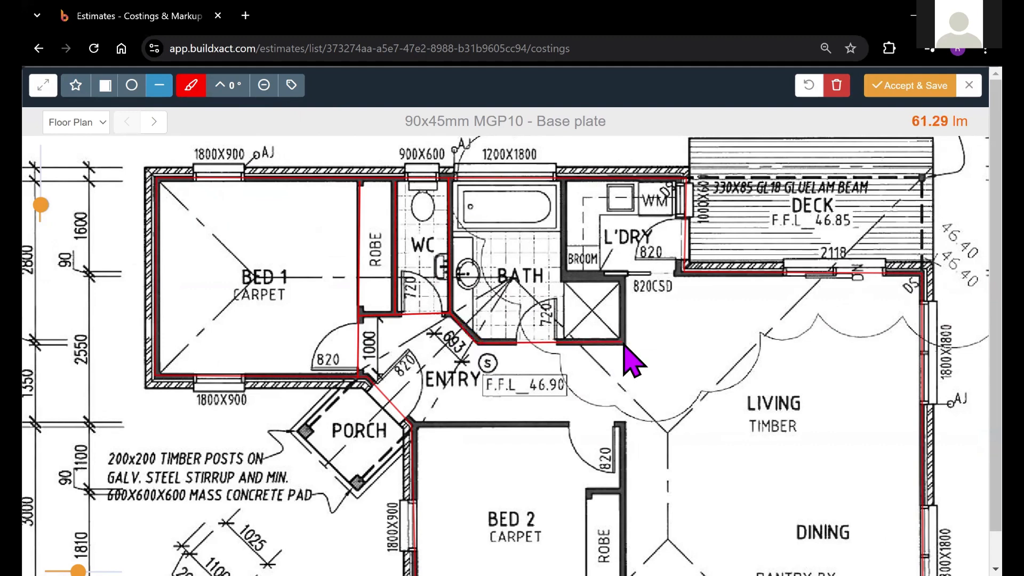
Step: Trace the wall between the bath and laundry, continuing around the shower's upper and right-hand walls to the bath's lower-right corner
{"action": "left_click", "coordinate": [566, 181]}
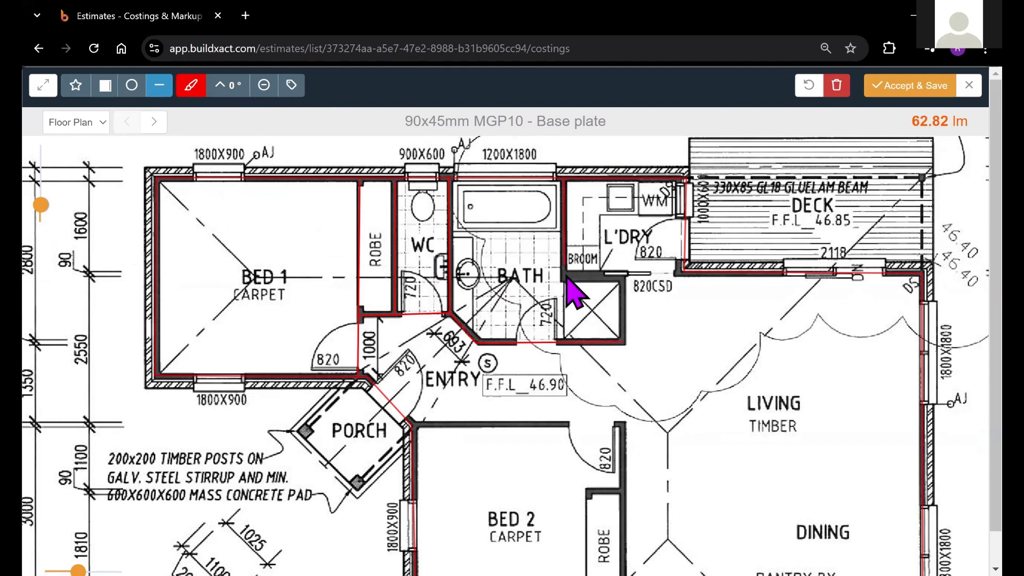
{"action": "left_click", "coordinate": [566, 274]}
{"action": "left_click", "coordinate": [623, 277]}
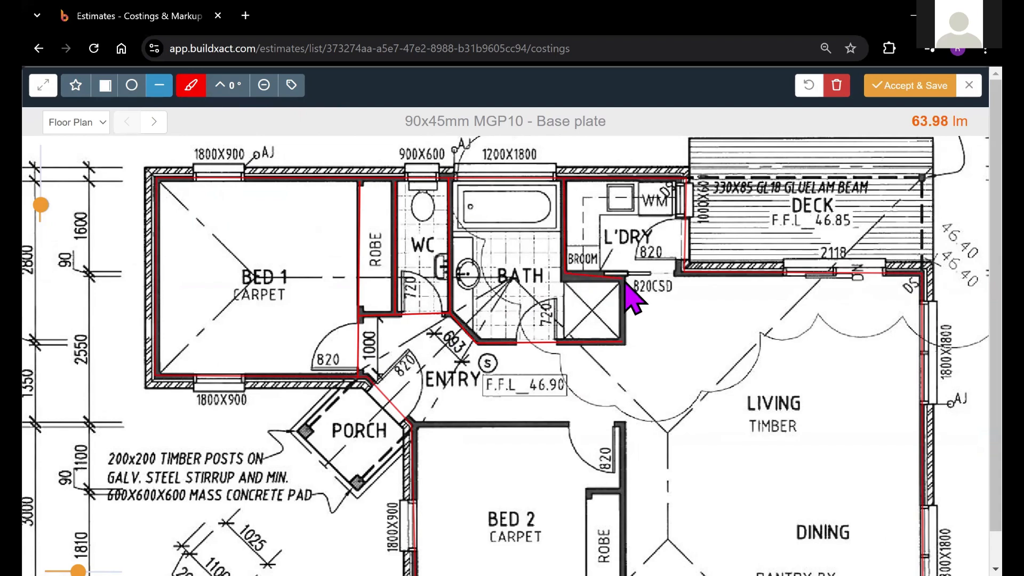
{"action": "left_click", "coordinate": [623, 342]}
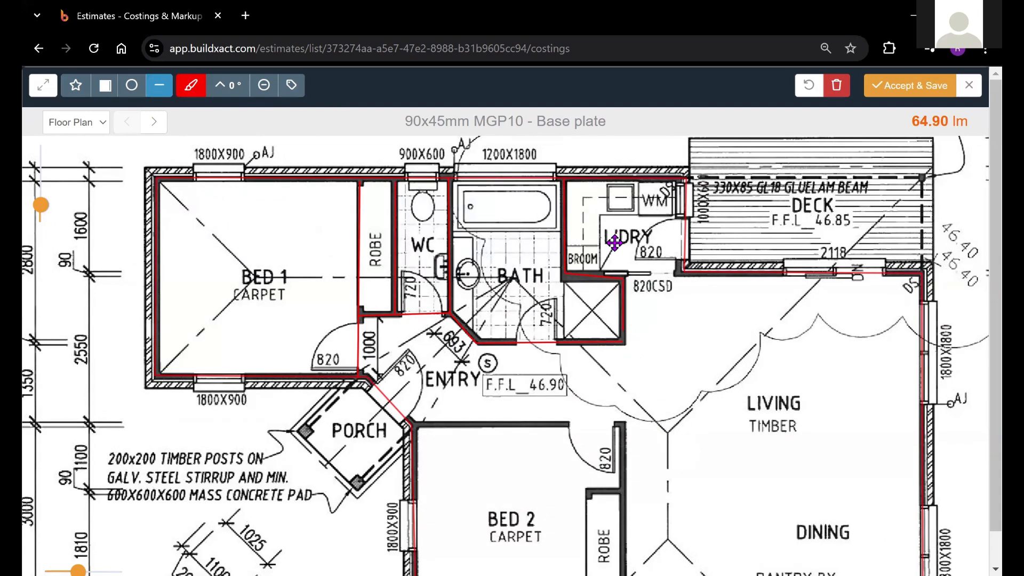
Step: Trace Bed 2's upper wall, its wall beside the living area, and the robe's top and front down to the garage wall
{"action": "left_click_drag", "start_coordinate": [453, 417], "coordinate": [393, 229]}
{"action": "left_click", "coordinate": [352, 238]}
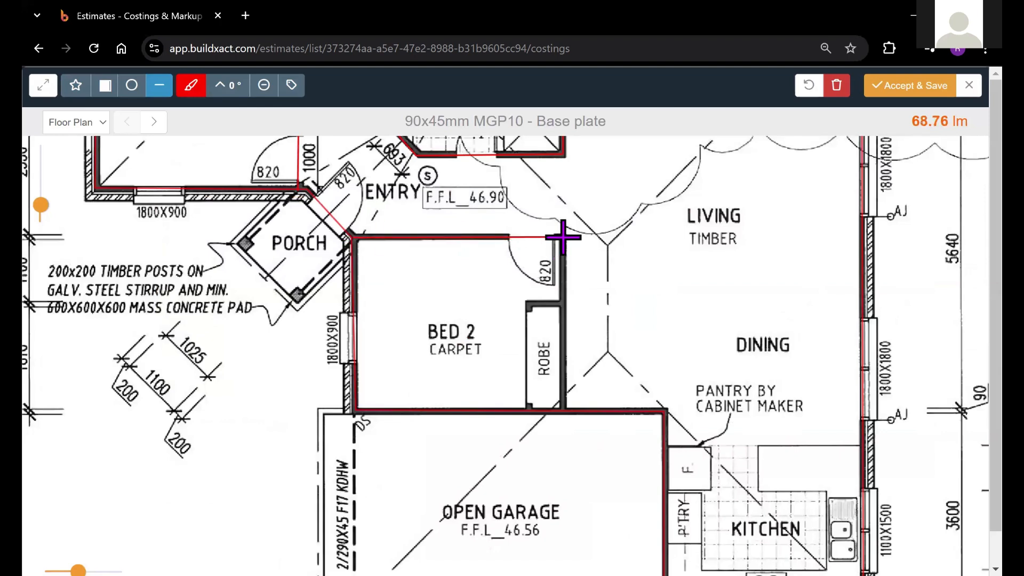
{"action": "left_click", "coordinate": [563, 237]}
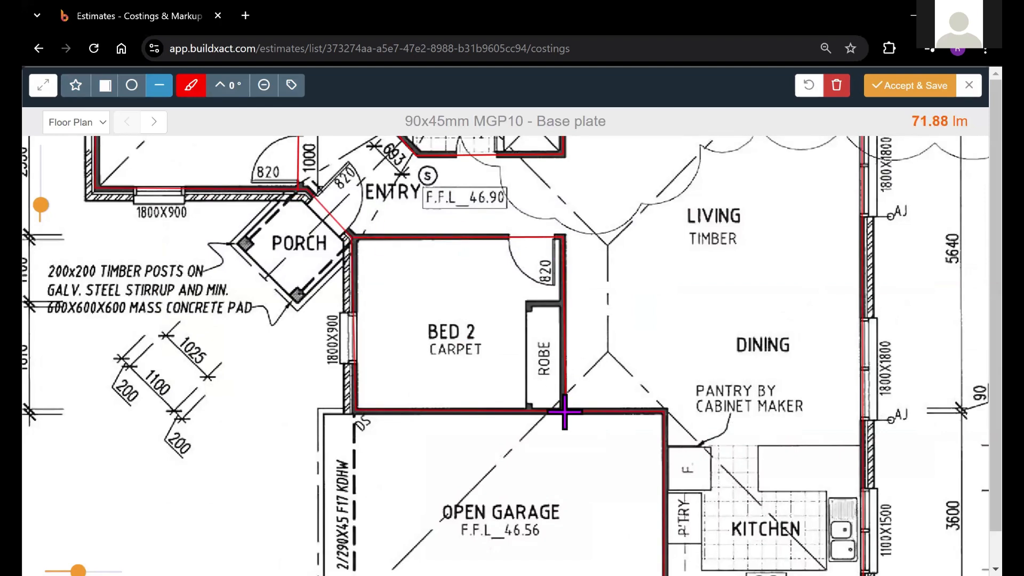
{"action": "left_click", "coordinate": [564, 304]}
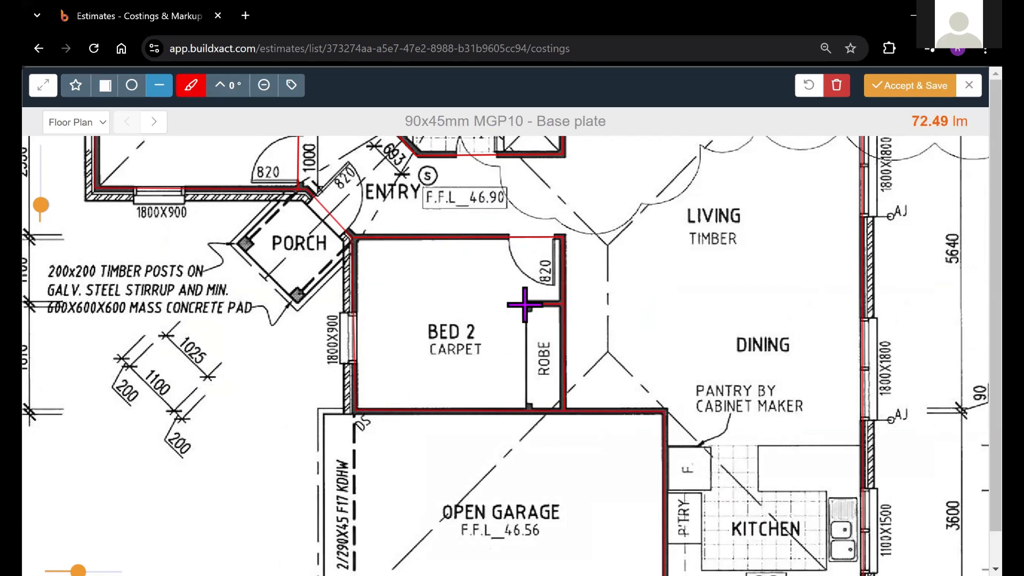
{"action": "left_click", "coordinate": [528, 304]}
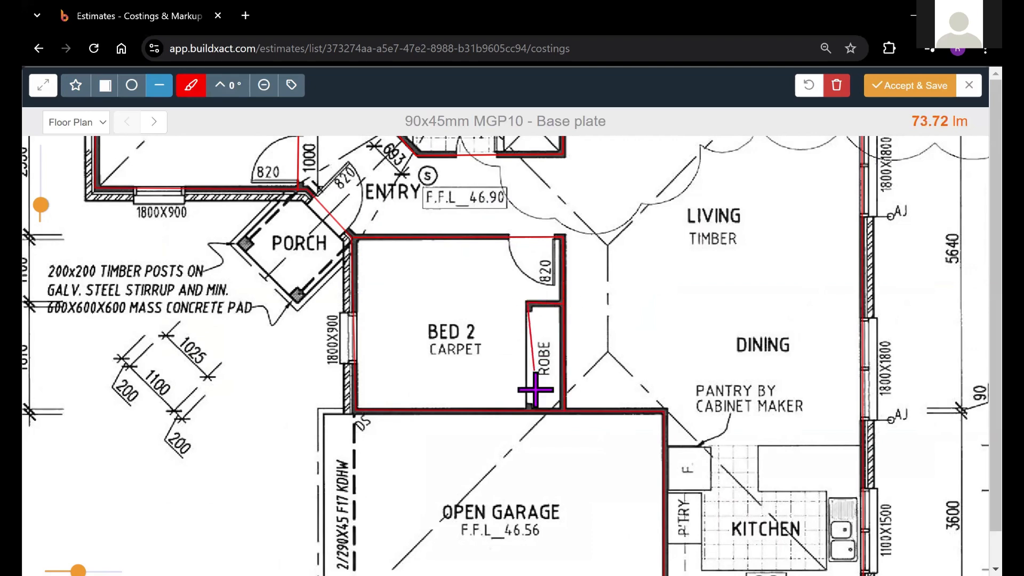
{"action": "double_click", "coordinate": [528, 410]}
Step: Check the floor plan for untraced walls and examine the total lineal metres measured for the base plate
{"action": "left_click_drag", "start_coordinate": [581, 245], "coordinate": [570, 277]}
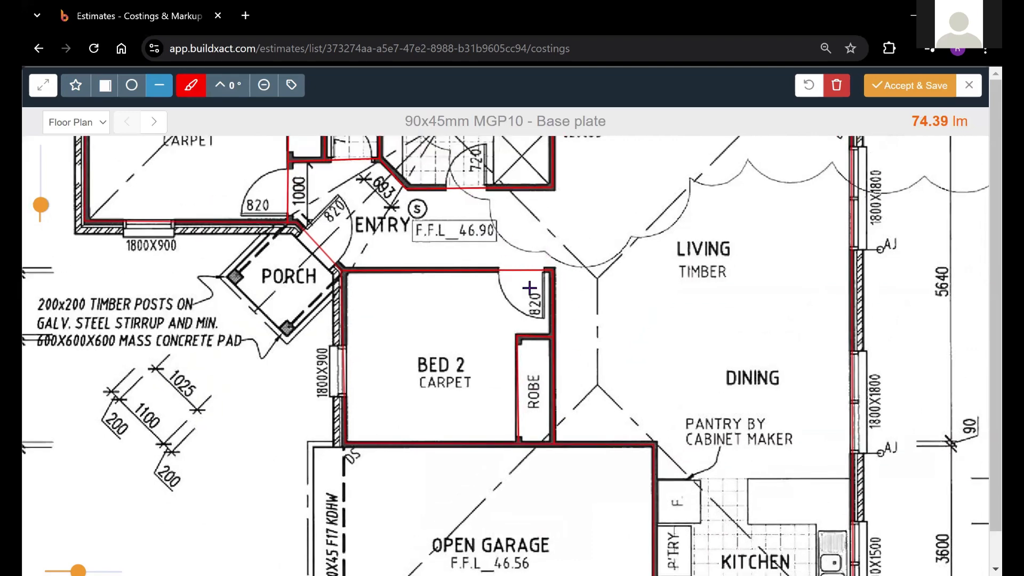
{"action": "scroll", "coordinate": [531, 293], "scroll_direction": "up", "scroll_amount": 3}
{"action": "scroll", "coordinate": [514, 313], "scroll_direction": "up", "scroll_amount": 2}
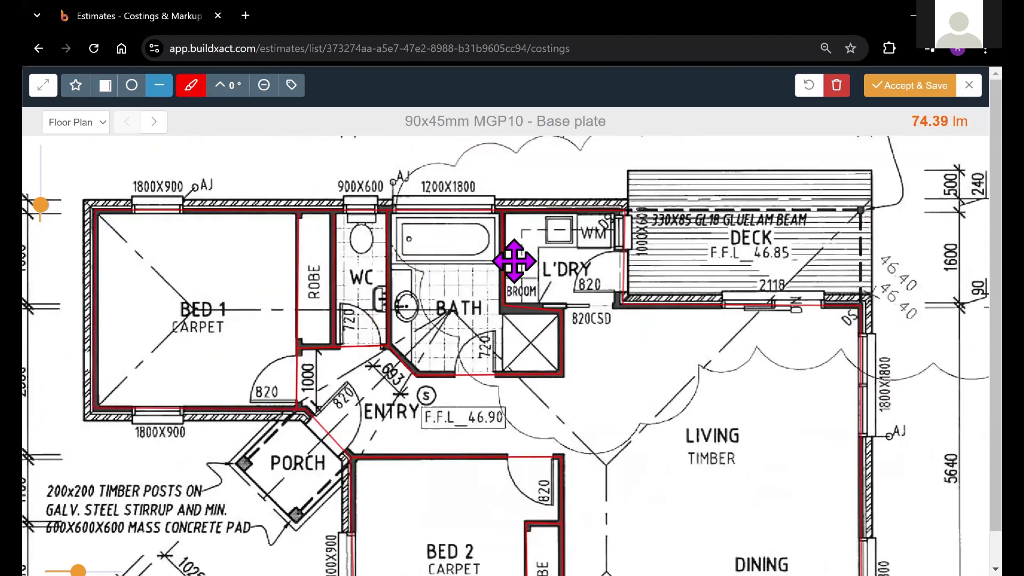
{"action": "scroll", "coordinate": [920, 144], "scroll_direction": "down", "scroll_amount": 1}
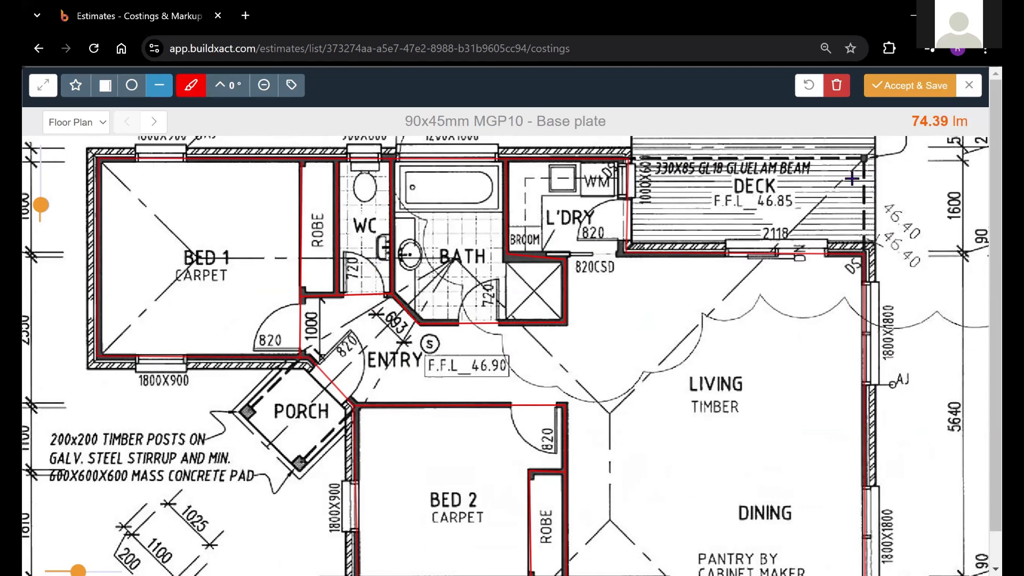
{"action": "scroll", "coordinate": [747, 213], "scroll_direction": "down", "scroll_amount": 1}
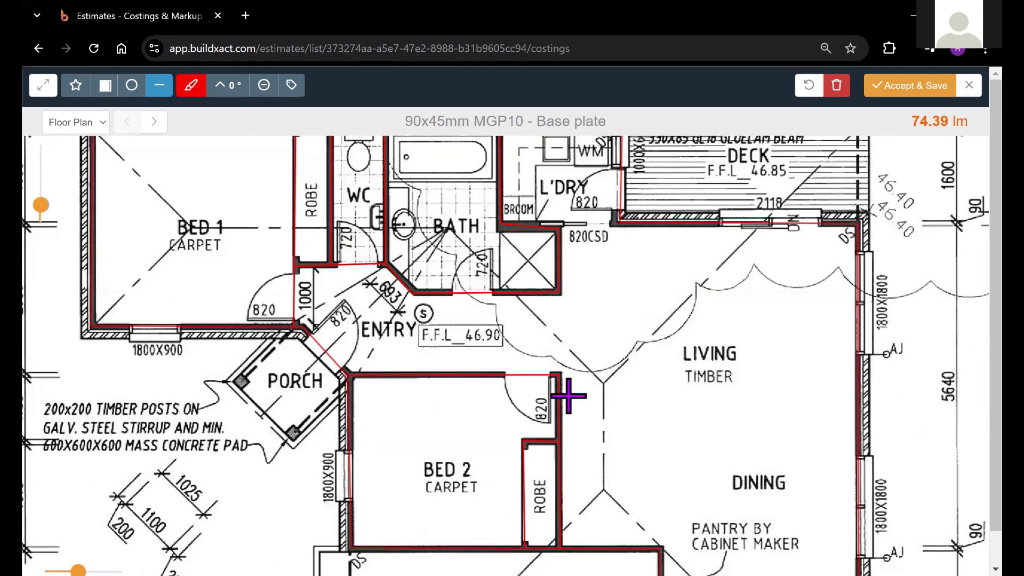
{"action": "left_click_drag", "start_coordinate": [628, 293], "coordinate": [473, 348]}
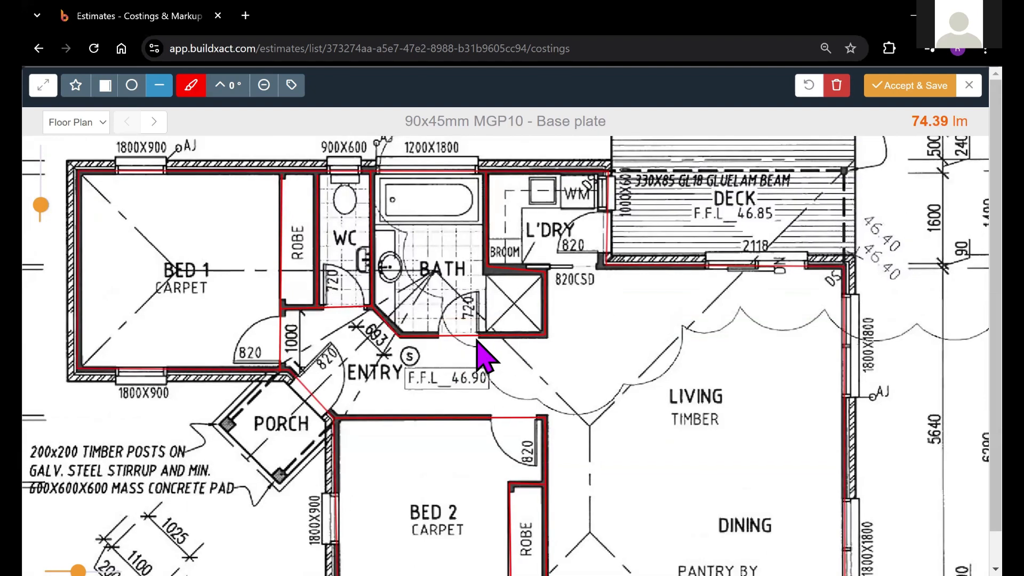
{"action": "left_click_drag", "start_coordinate": [678, 367], "coordinate": [635, 265]}
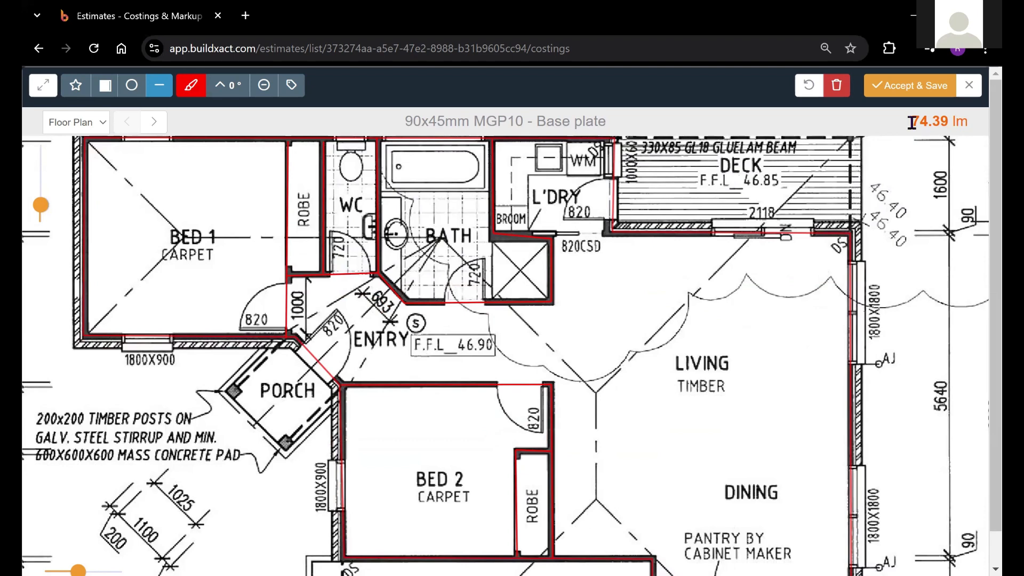
{"action": "left_click_drag", "start_coordinate": [912, 123], "coordinate": [964, 123]}
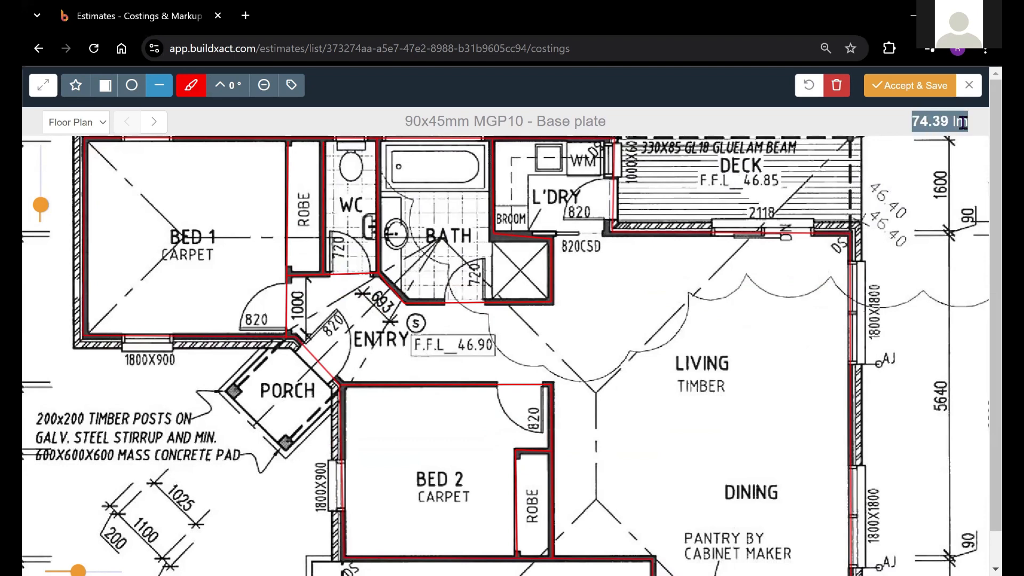
{"action": "left_click", "coordinate": [963, 123]}
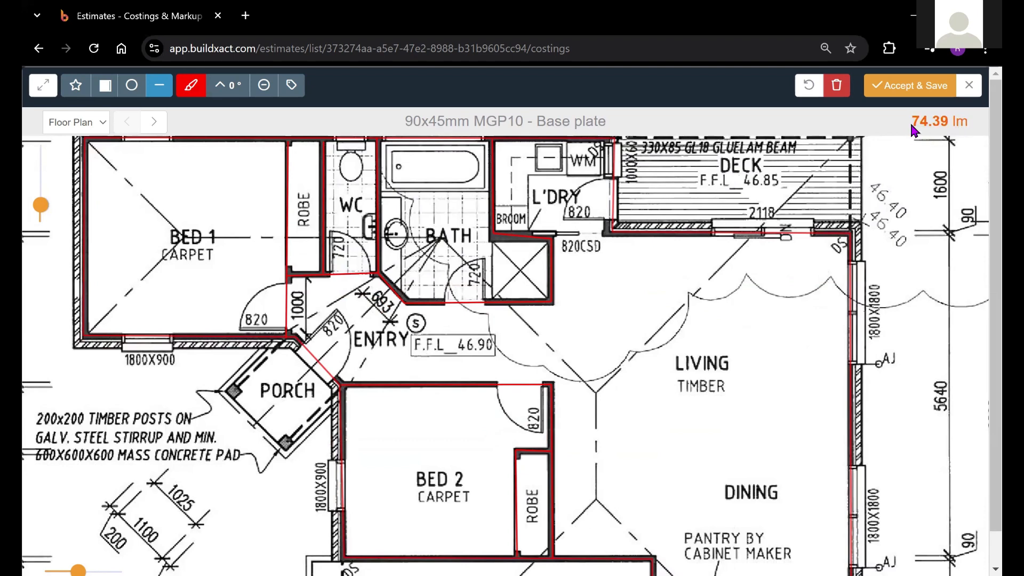
{"action": "left_click_drag", "start_coordinate": [908, 120], "coordinate": [952, 124]}
{"action": "left_click", "coordinate": [944, 123]}
Step: Accept and save the base plate takeoff, and save the edited estimate items
{"action": "left_click", "coordinate": [923, 94]}
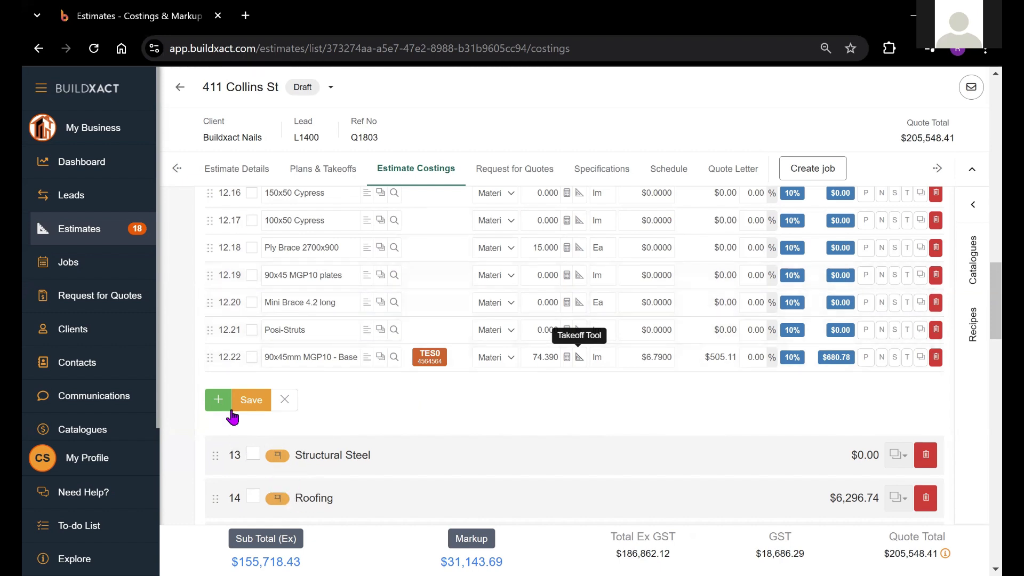
{"action": "left_click", "coordinate": [251, 409]}
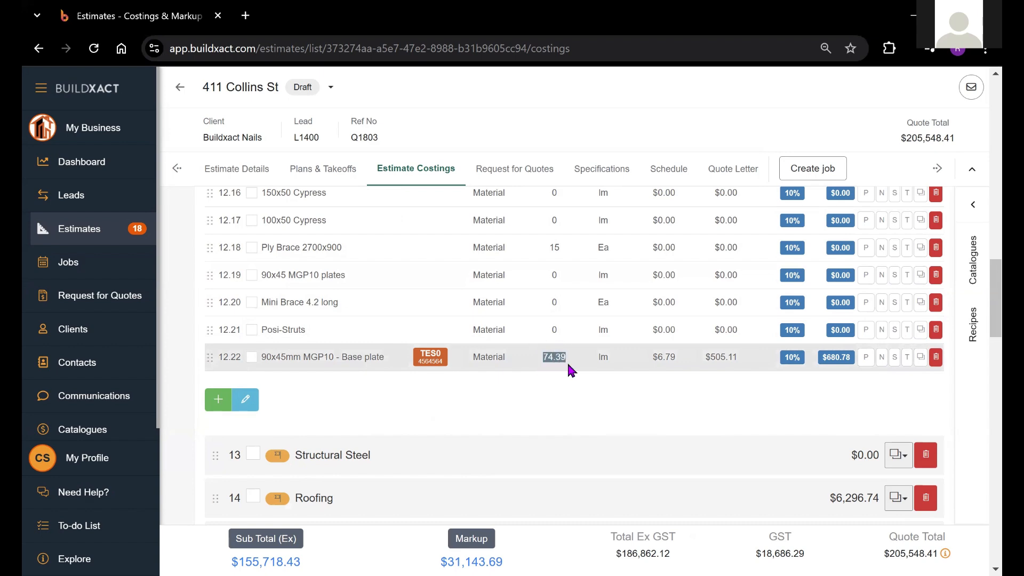
Step: Set the Framing 2.4 @ 450c recipe quantity to the 74.390 lm base plate measurement under Ground Floor Framing, and save the recipe
{"action": "middle_click", "coordinate": [546, 366]}
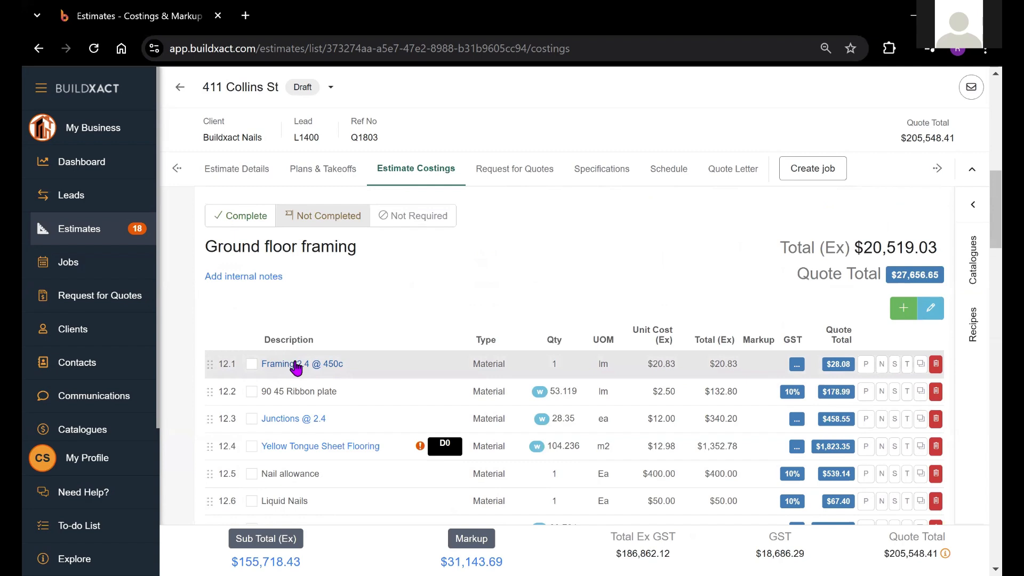
{"action": "left_click", "coordinate": [297, 367]}
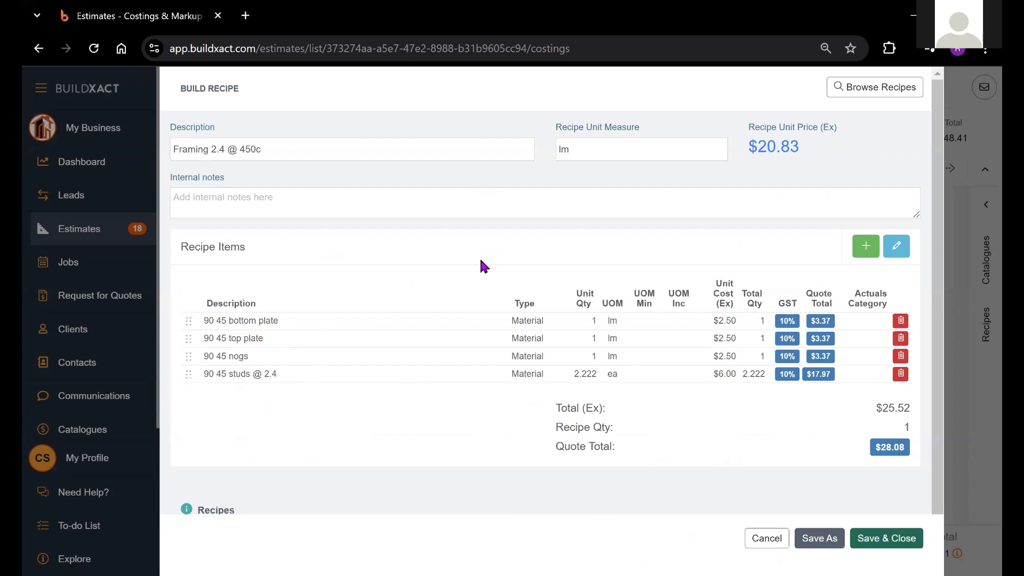
{"action": "left_click", "coordinate": [896, 246]}
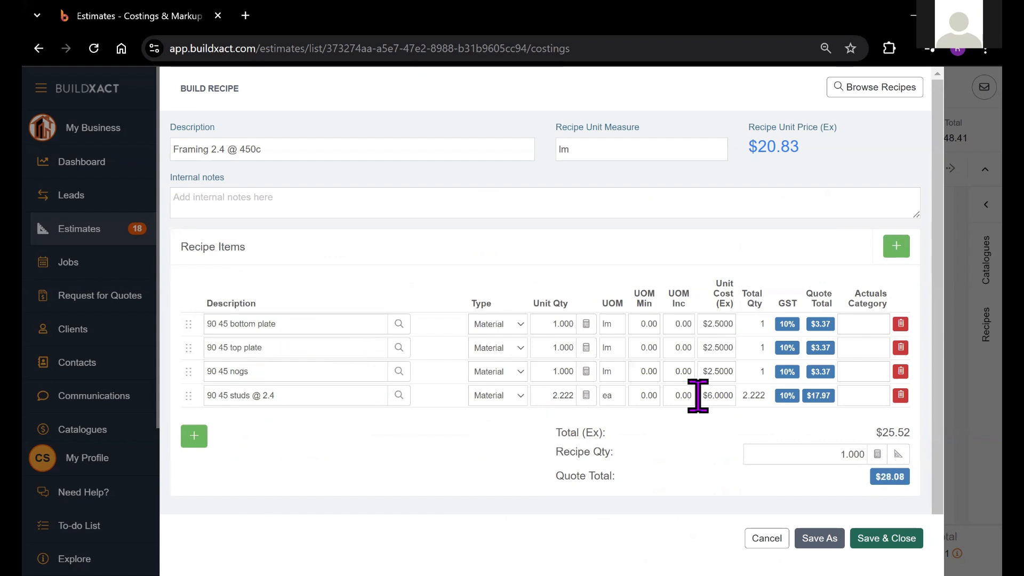
{"action": "left_click", "coordinate": [877, 454]}
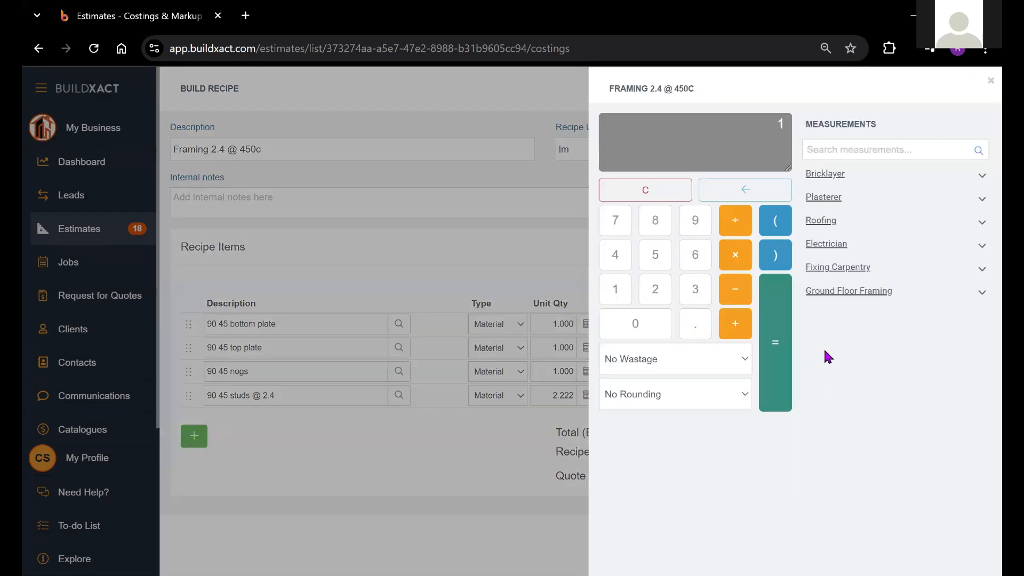
{"action": "left_click", "coordinate": [958, 290]}
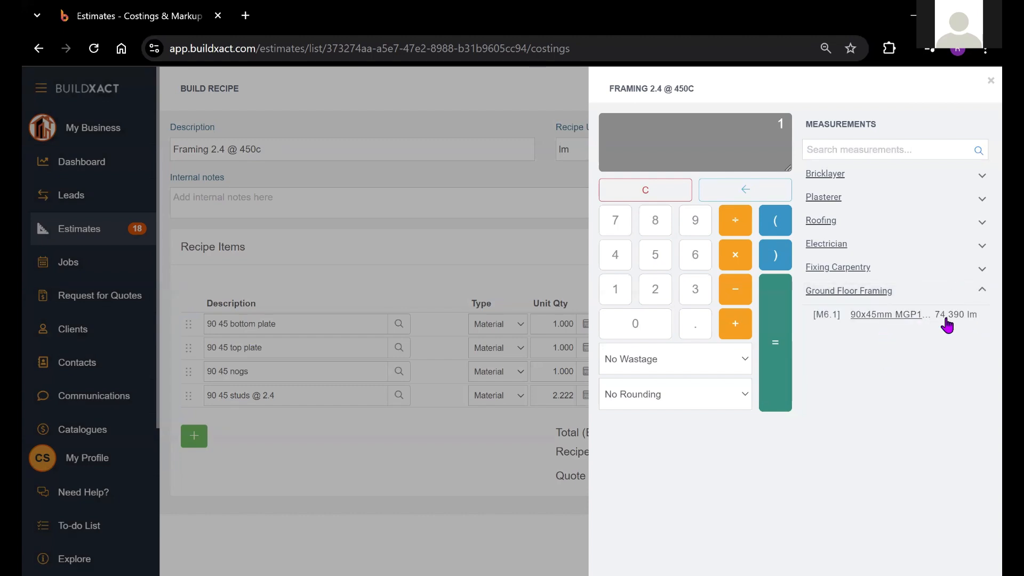
{"action": "left_click", "coordinate": [885, 316]}
{"action": "left_click", "coordinate": [774, 344]}
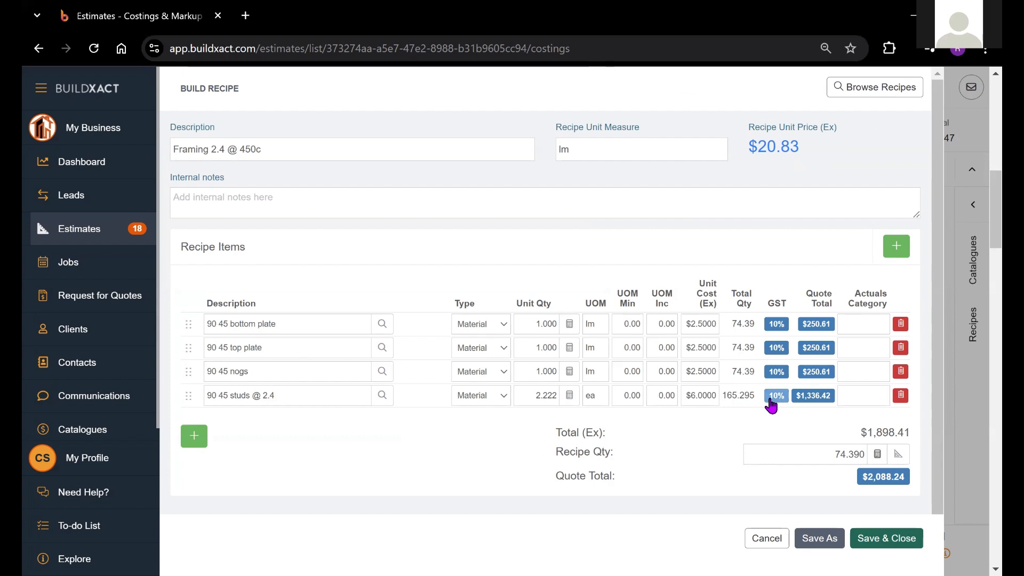
{"action": "left_click", "coordinate": [896, 533]}
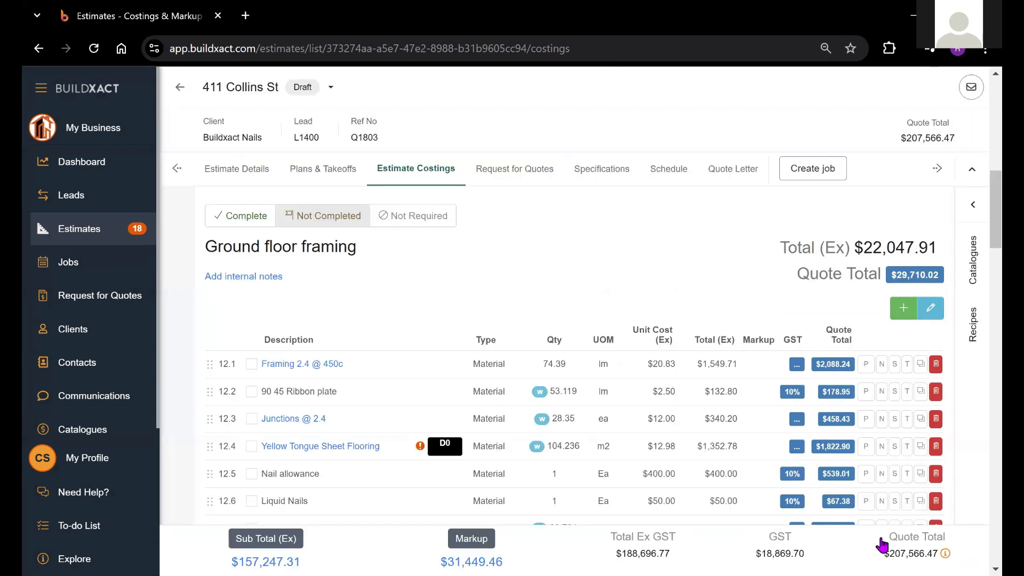